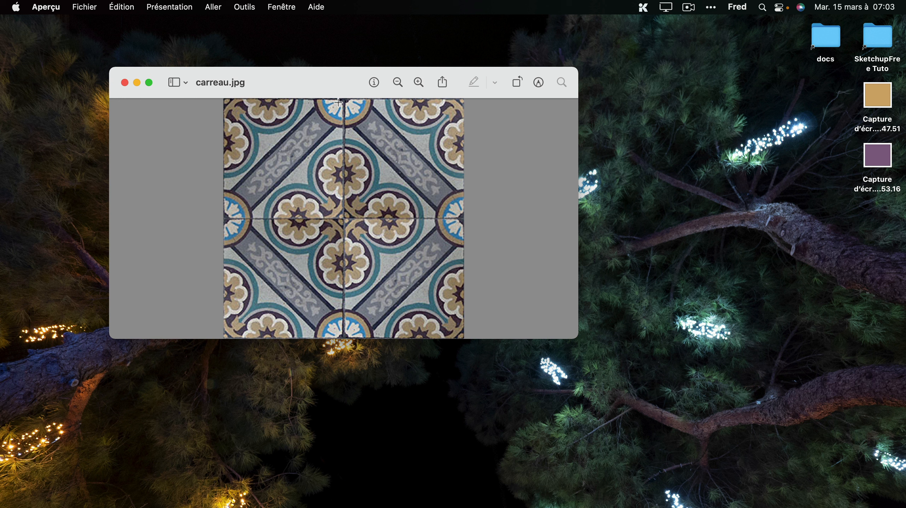
Close the tile image preview, switch to SketchUp and draw a 40 cm by 40 cm square on the ground near the origin.
click(124, 82)
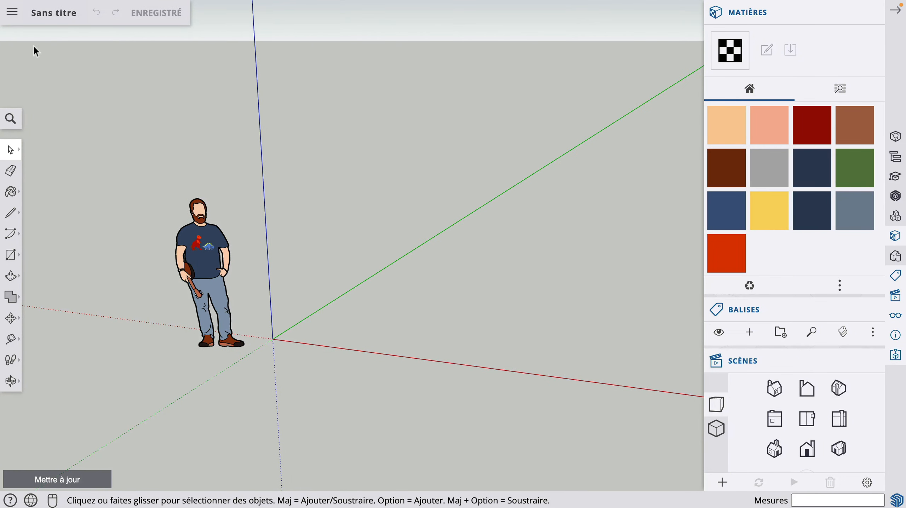
click(10, 254)
click(316, 340)
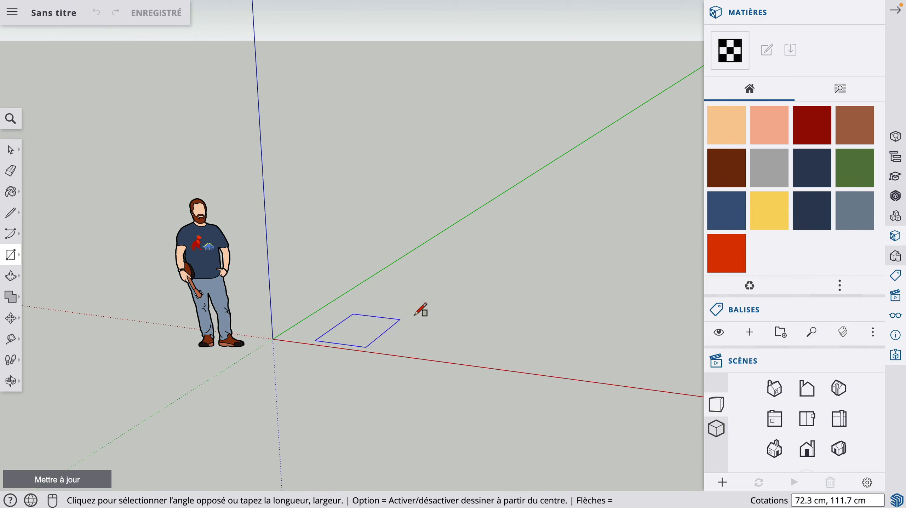
click(468, 297)
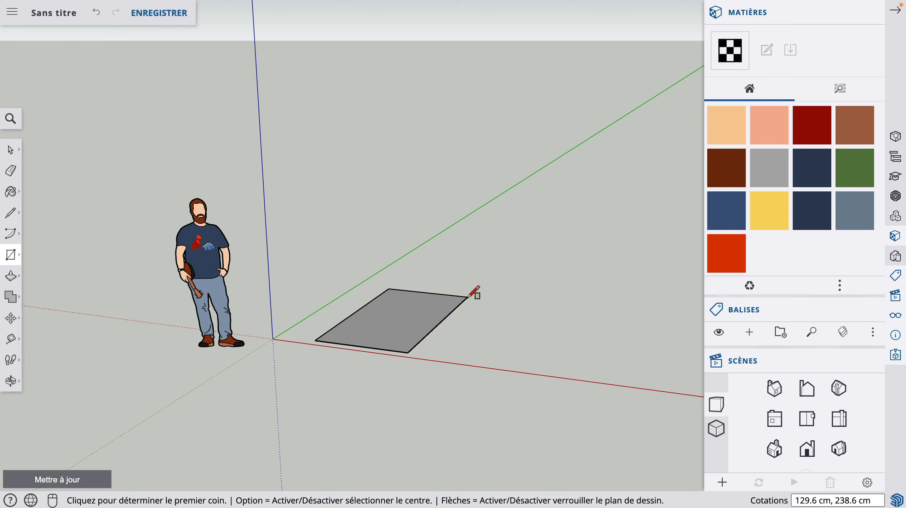
text(40cm,40cm)
key(Return)
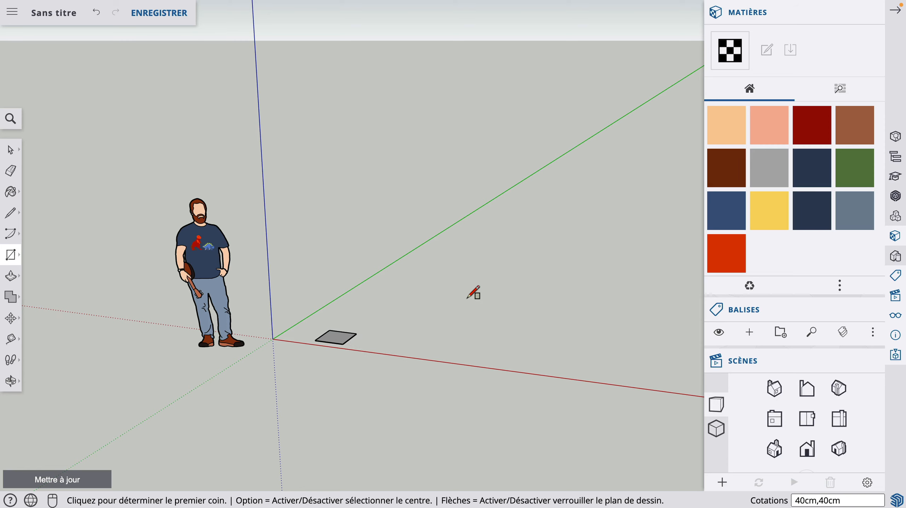
Examine the small square's face up close from a steeper angle above the ground.
key(o)
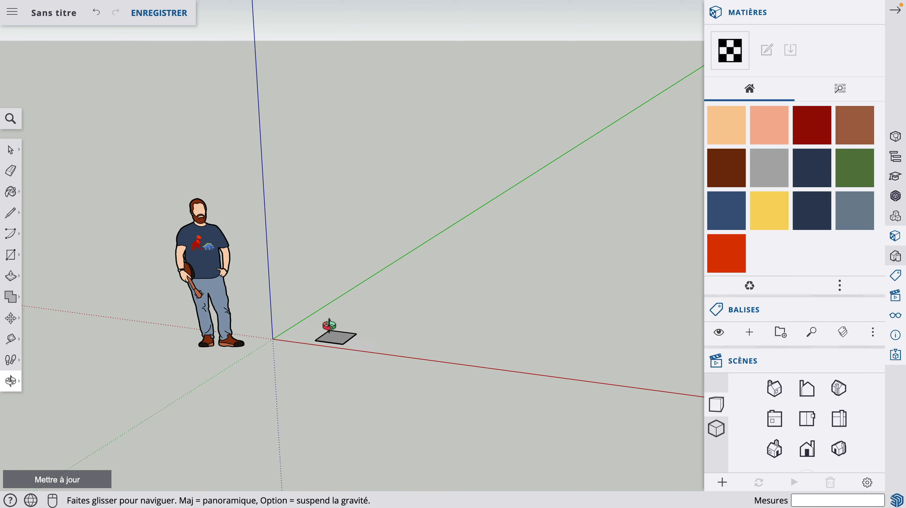
mouse_move(323, 325)
mouse_down()
mouse_move(335, 455)
mouse_move(324, 400)
mouse_move(329, 317)
mouse_move(329, 331)
mouse_up()
scroll(328, 331, down, 3)
scroll(328, 328, up, 5)
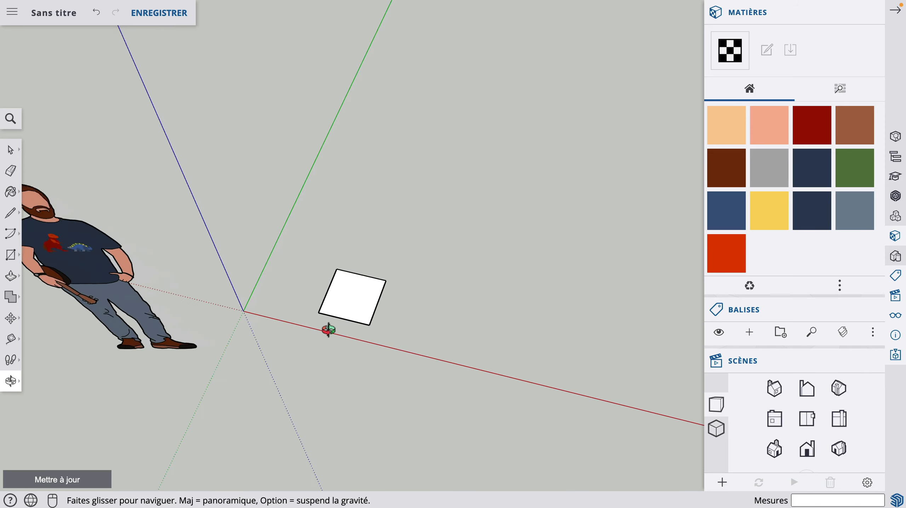
scroll(368, 281, up, 2)
scroll(368, 281, up, 2)
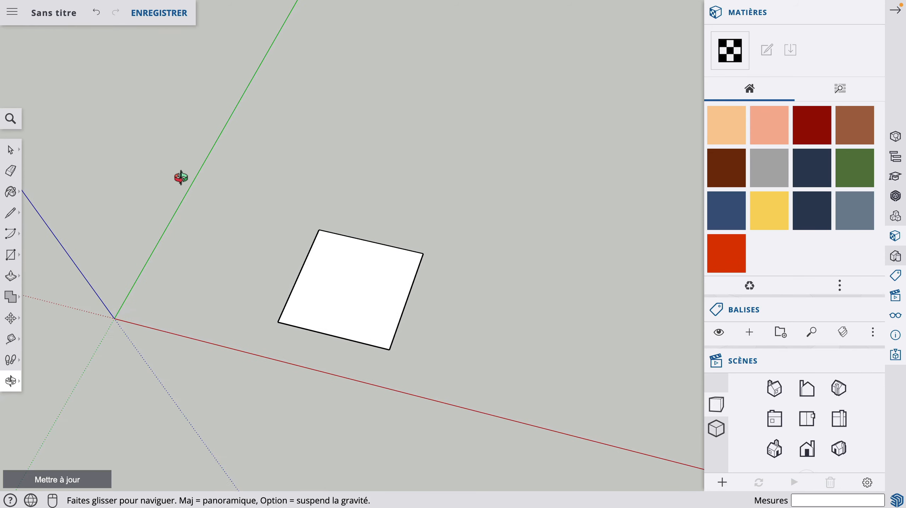
click(11, 150)
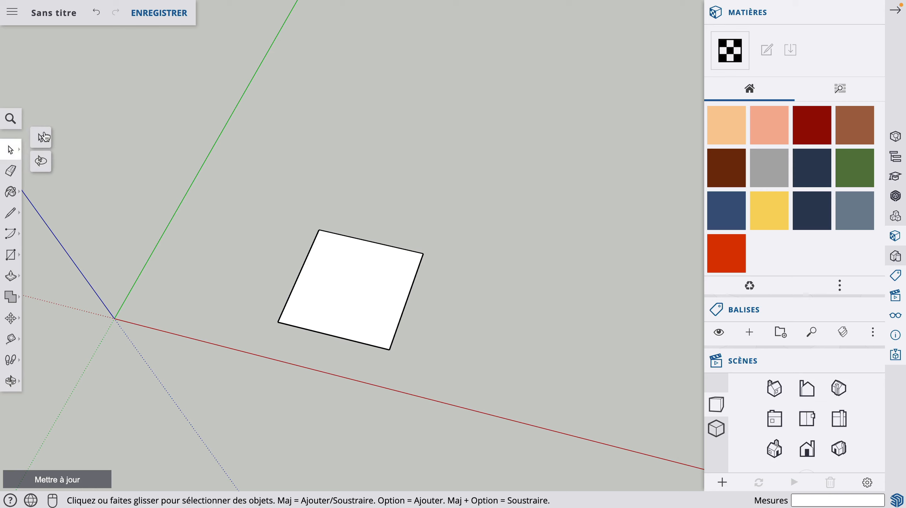
click(362, 313)
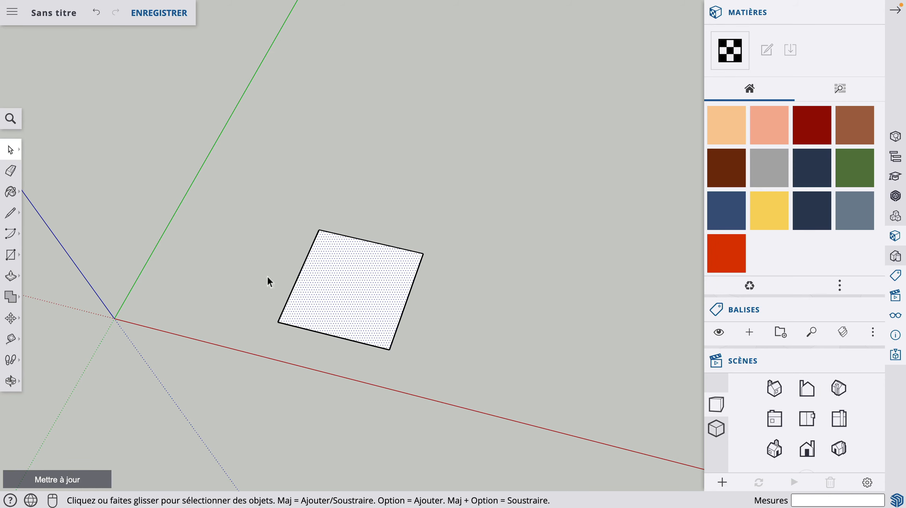
click(231, 236)
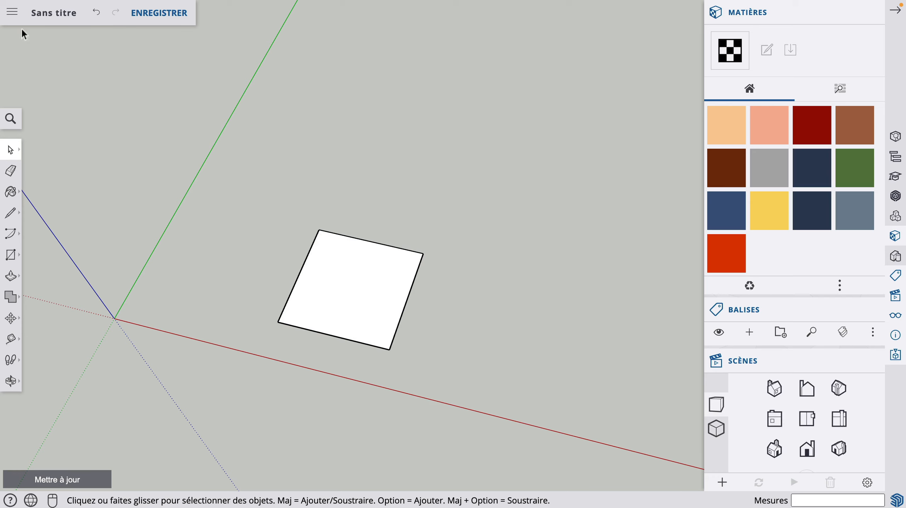
Import the image carreau.jpg from the device as a material.
click(10, 14)
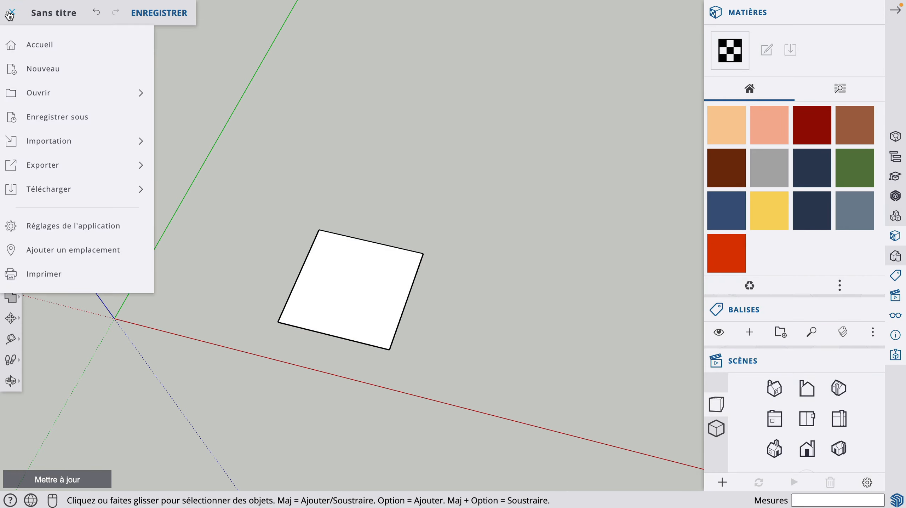
mouse_move(63, 142)
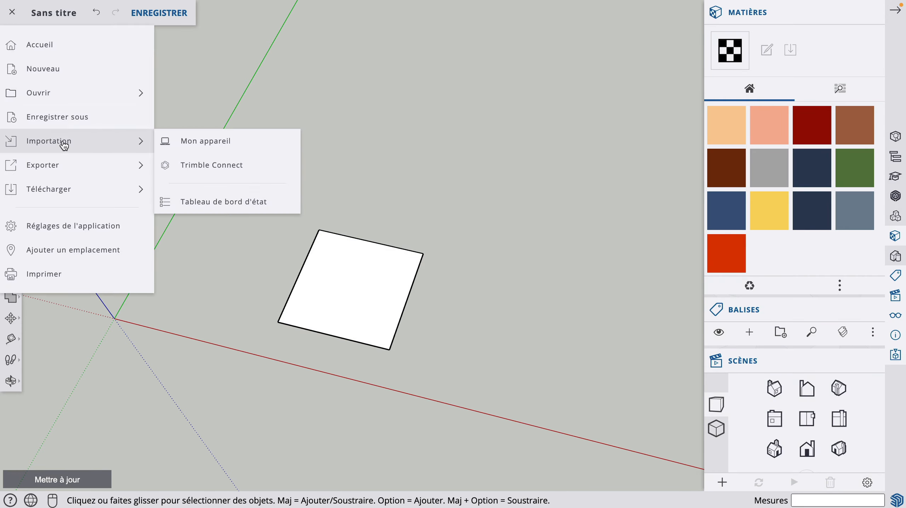
click(210, 149)
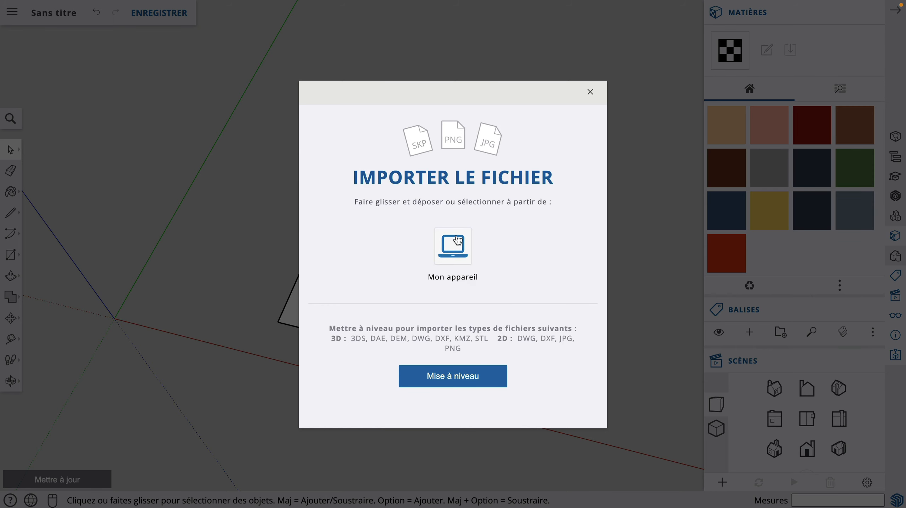
click(455, 239)
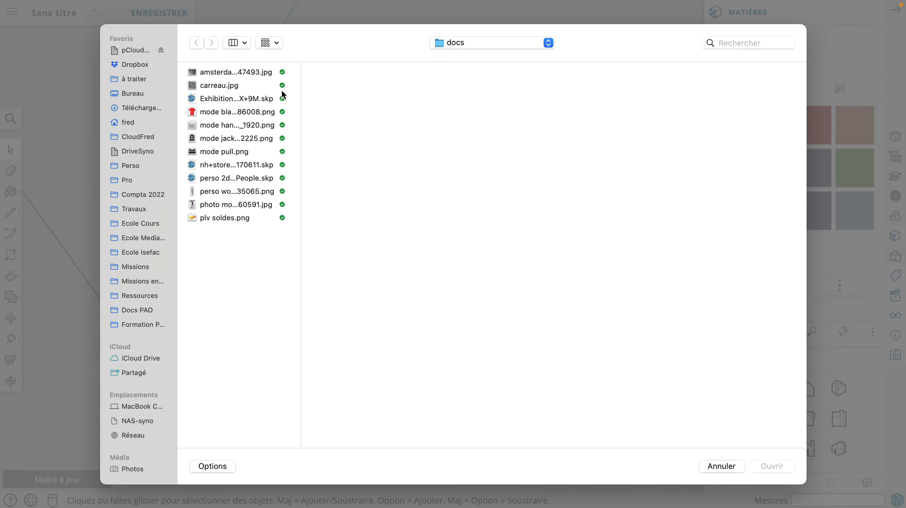
click(215, 87)
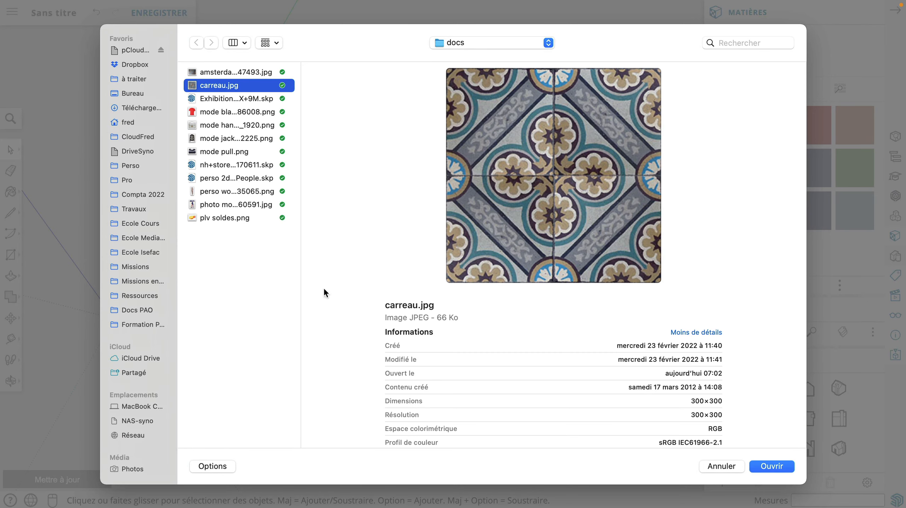
click(778, 469)
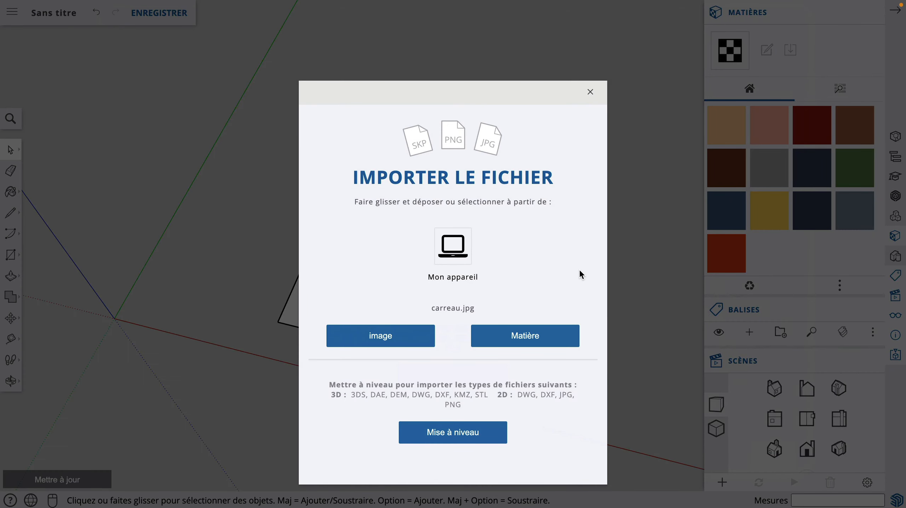
click(522, 335)
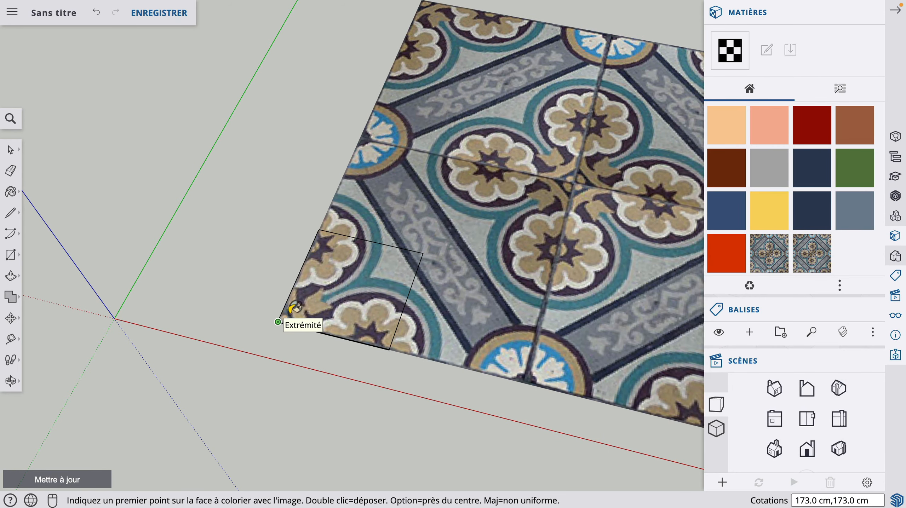
Fit the carreau.jpg texture onto the small square, stretching it from one corner to the diagonally opposite corner.
click(278, 321)
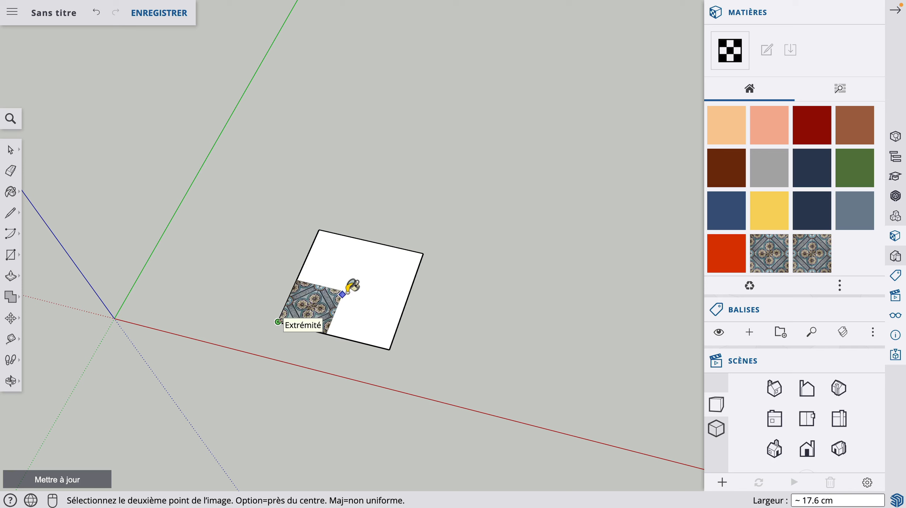
click(423, 252)
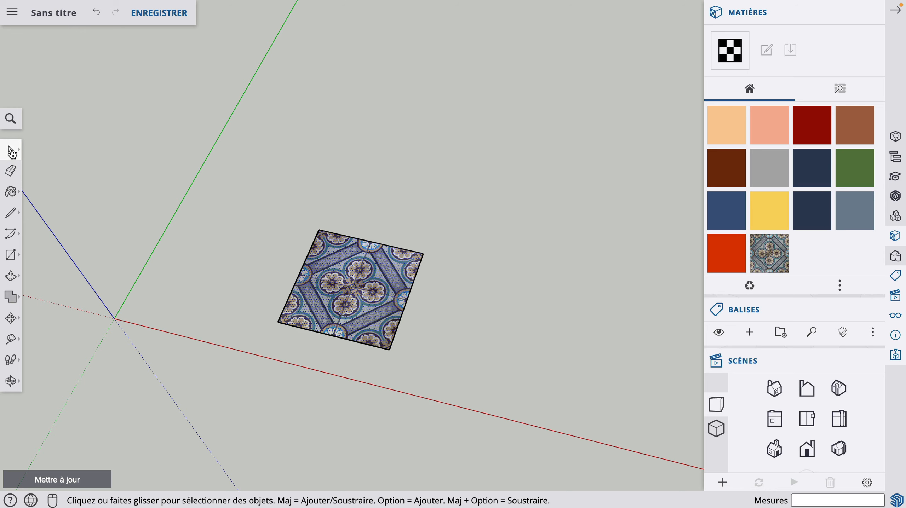
click(11, 151)
Draw a larger rectangle of about 174.7 cm by 245.7 cm on the ground beside the tiled square.
scroll(176, 352, down, 6)
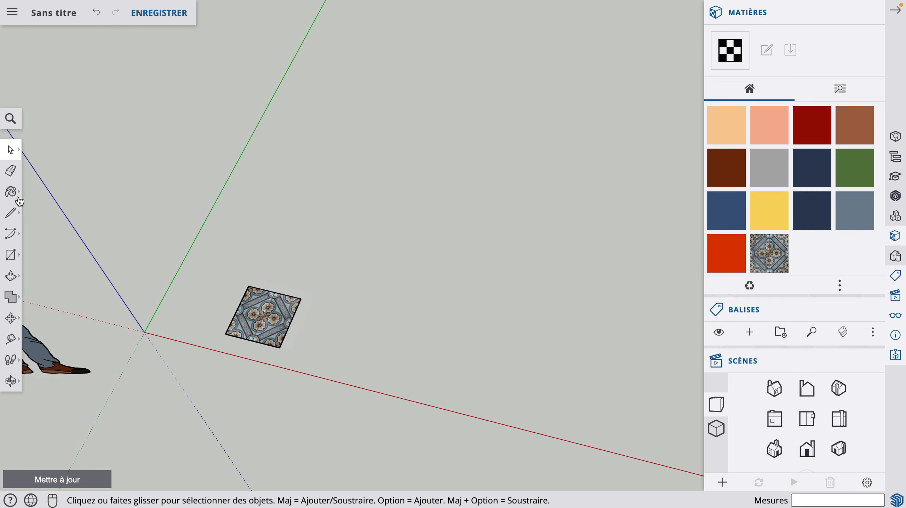
click(11, 255)
click(322, 359)
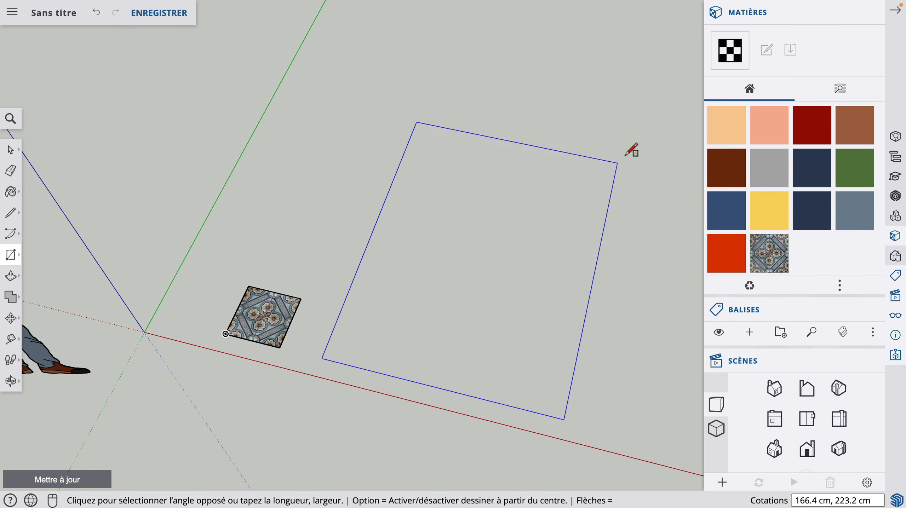
click(632, 144)
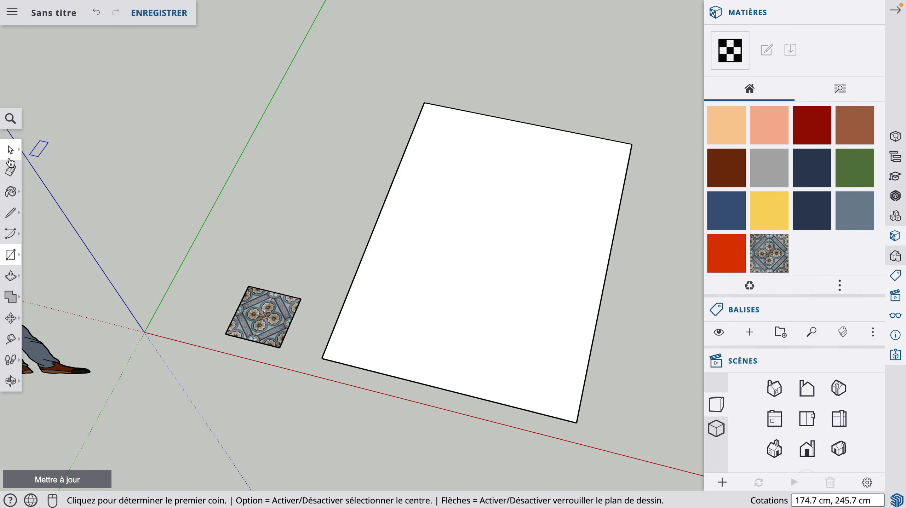
Hide the panels below the materials and paint the large rectangle's face with the carreau.jpg material.
click(775, 254)
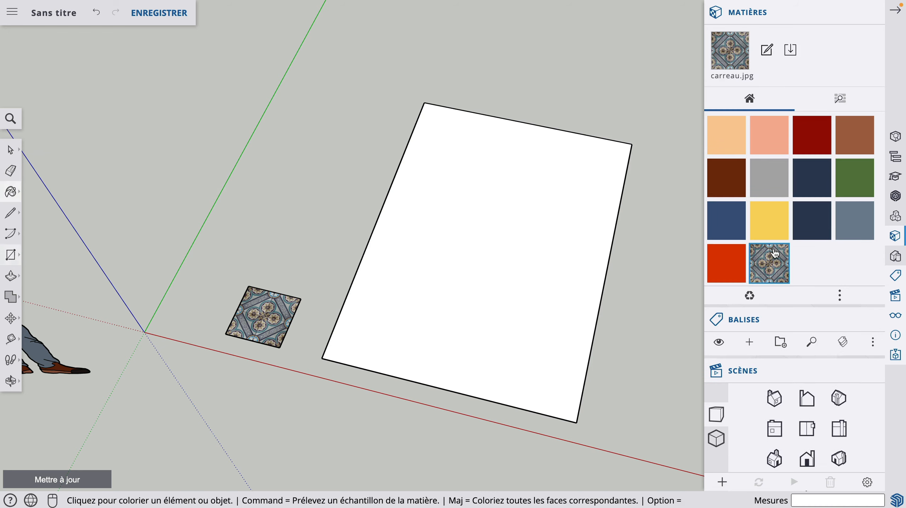
click(873, 320)
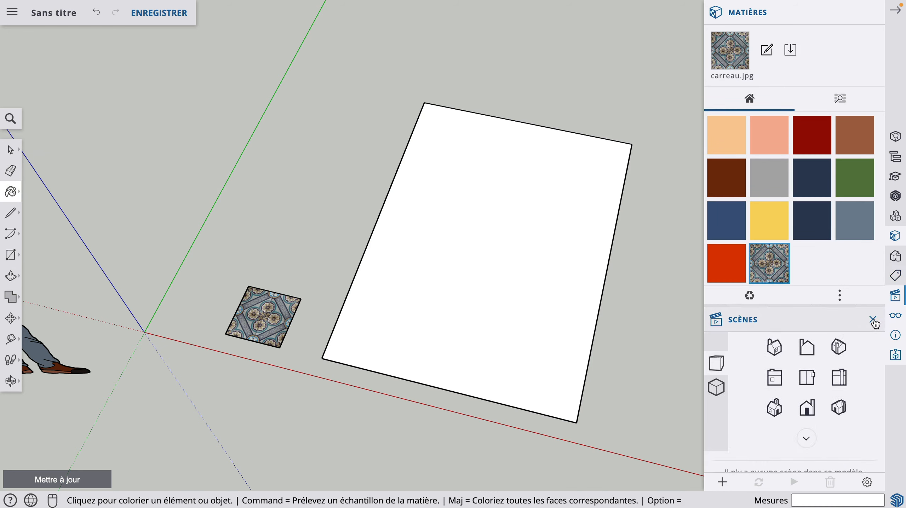
click(873, 321)
click(873, 321)
click(873, 320)
click(873, 320)
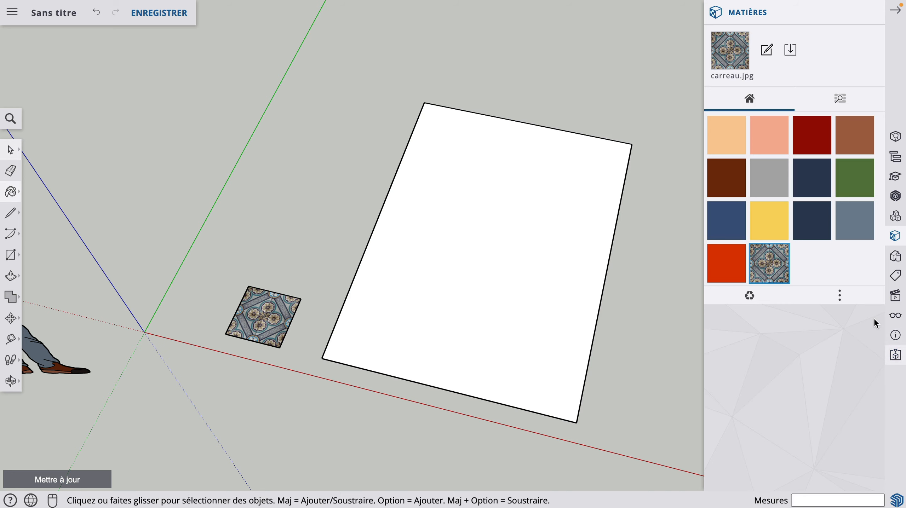
click(520, 278)
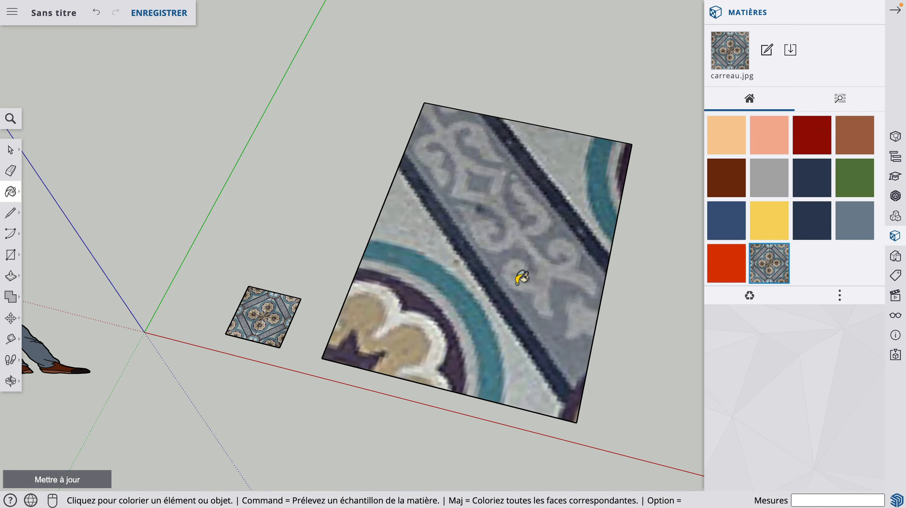
key(space)
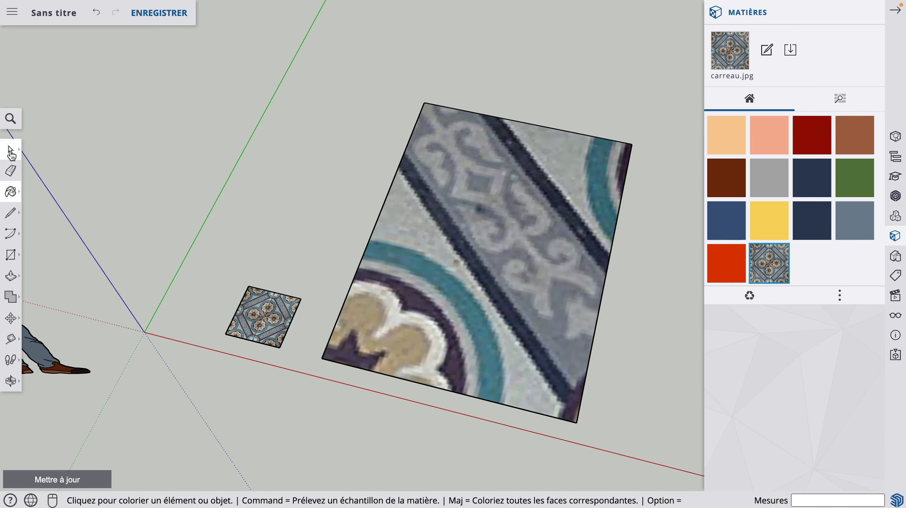
Enter texture positioning on the large rectangle's face and move the red pin to the rectangle's corner nearest the small square.
right_click(430, 292)
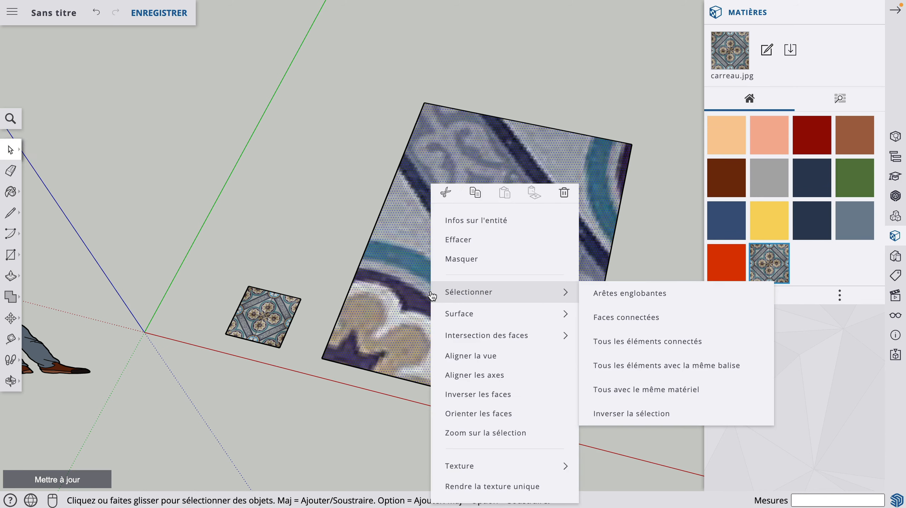
click(387, 288)
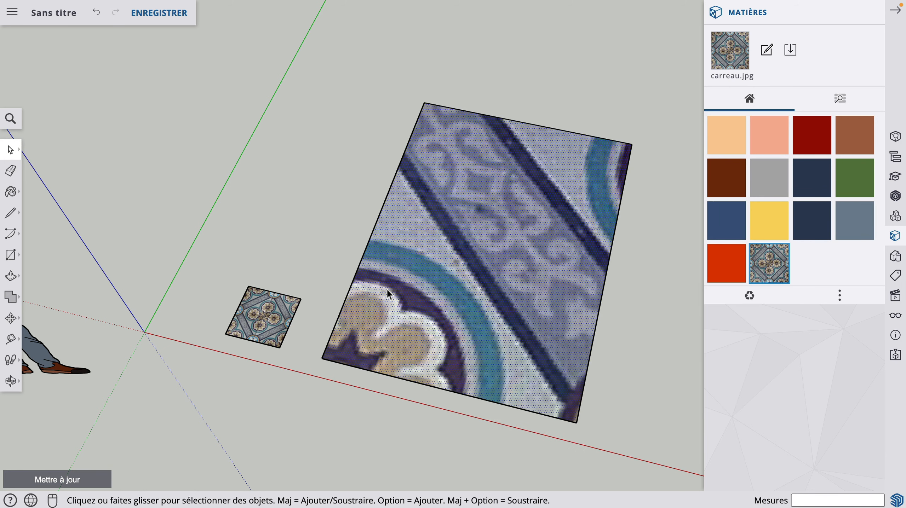
right_click(463, 293)
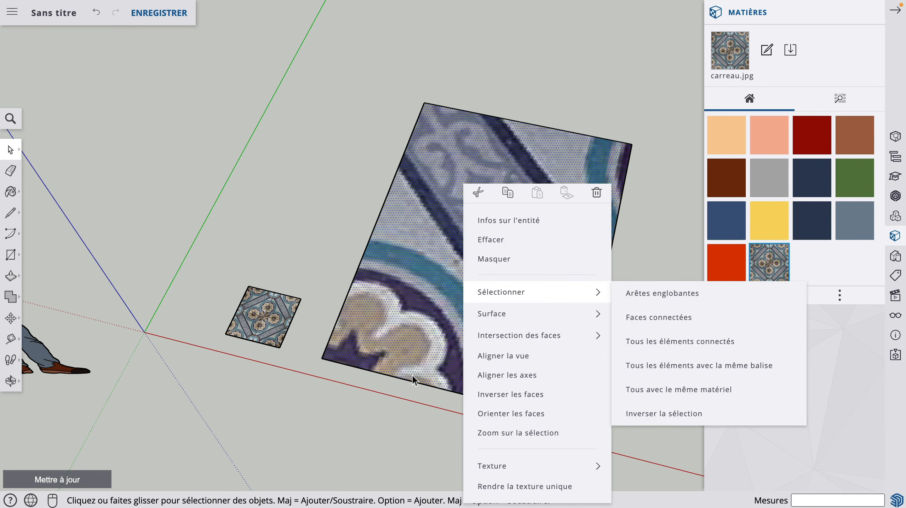
mouse_move(481, 464)
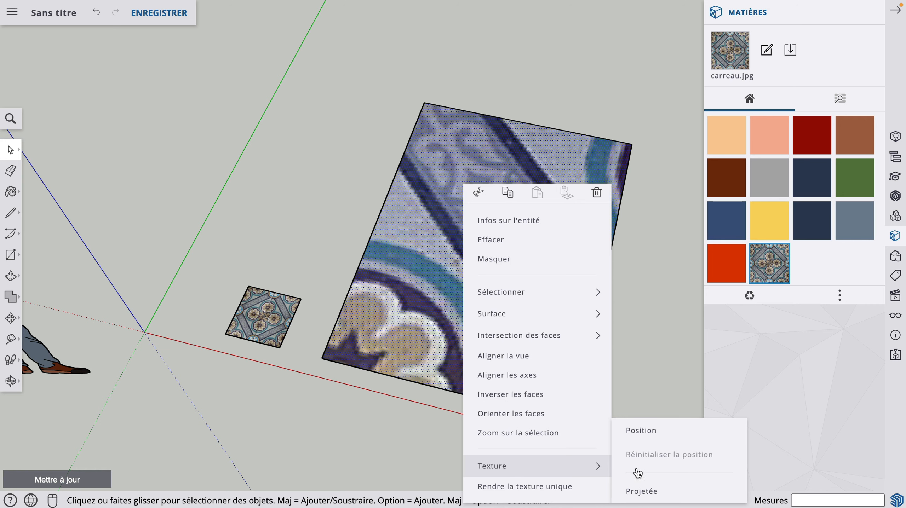
click(652, 433)
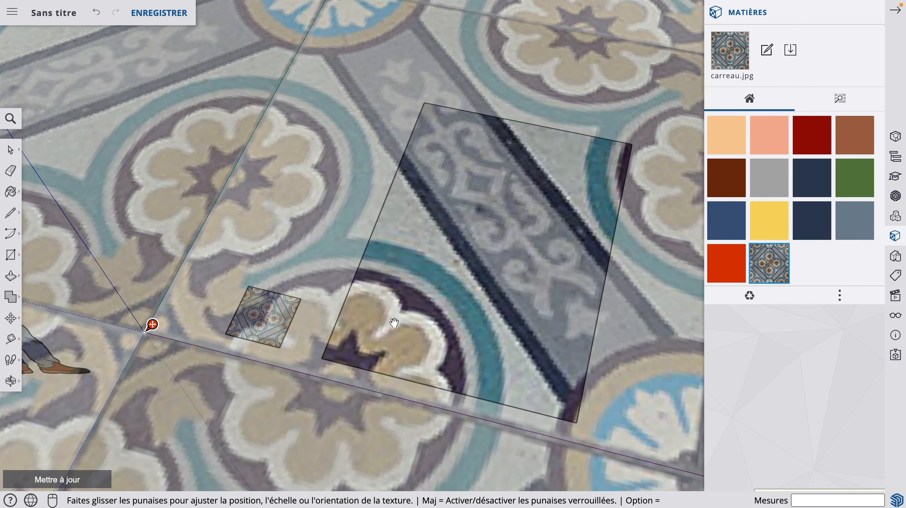
scroll(378, 333, down, 10)
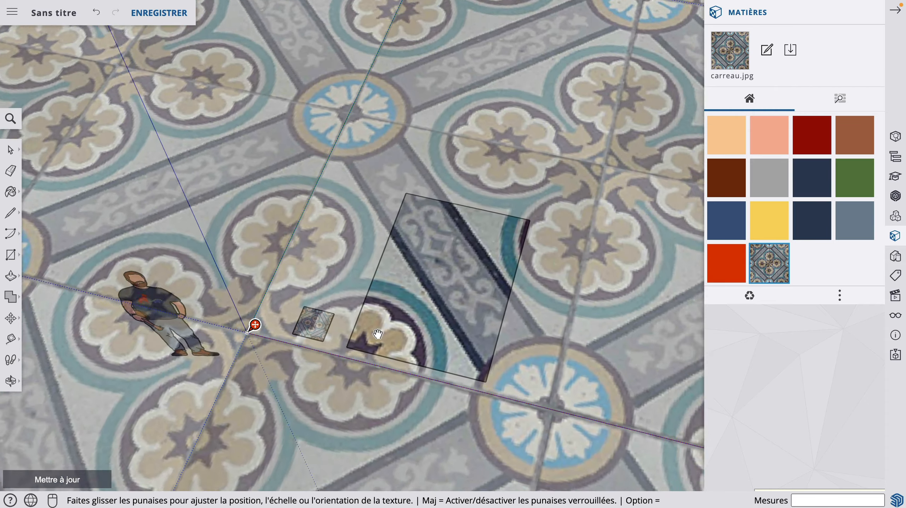
scroll(377, 333, up, 1)
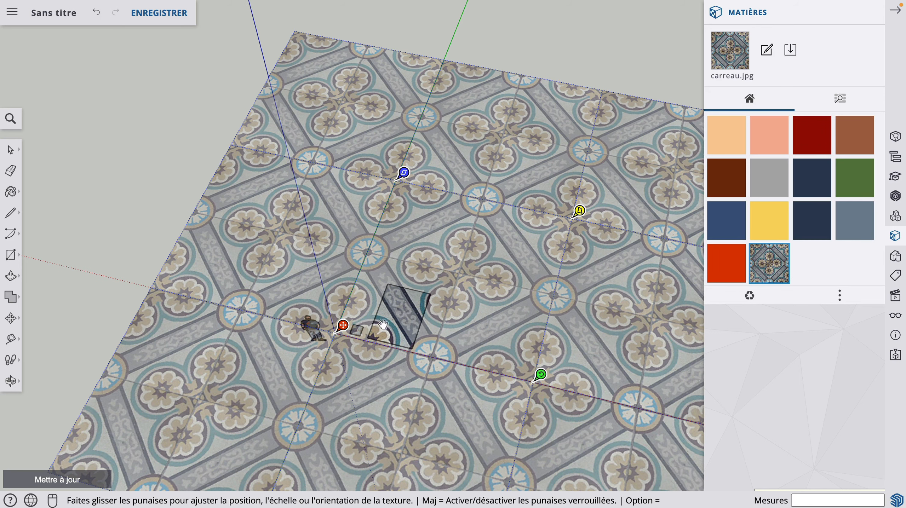
drag(345, 327, 376, 330)
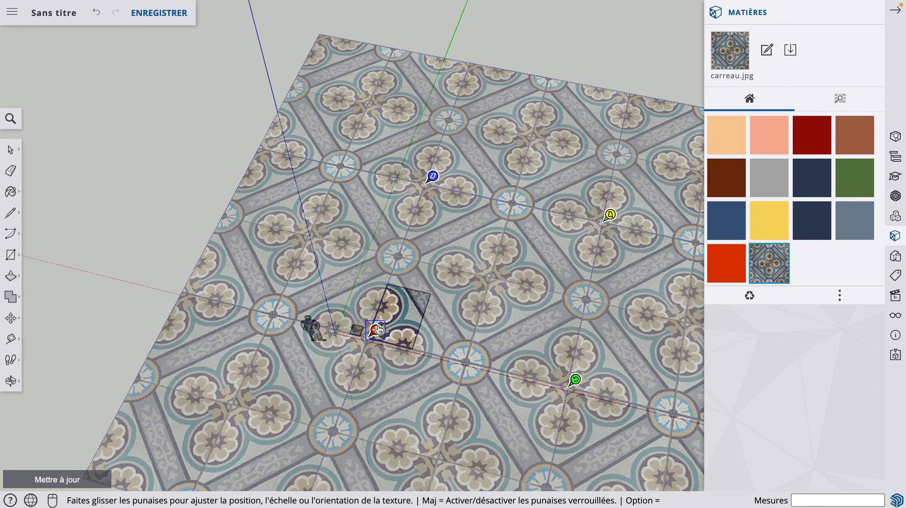
Scale down the carreau.jpg texture on the large rectangle with the green pin to match the small square's tile size, and finish positioning.
drag(575, 379, 394, 334)
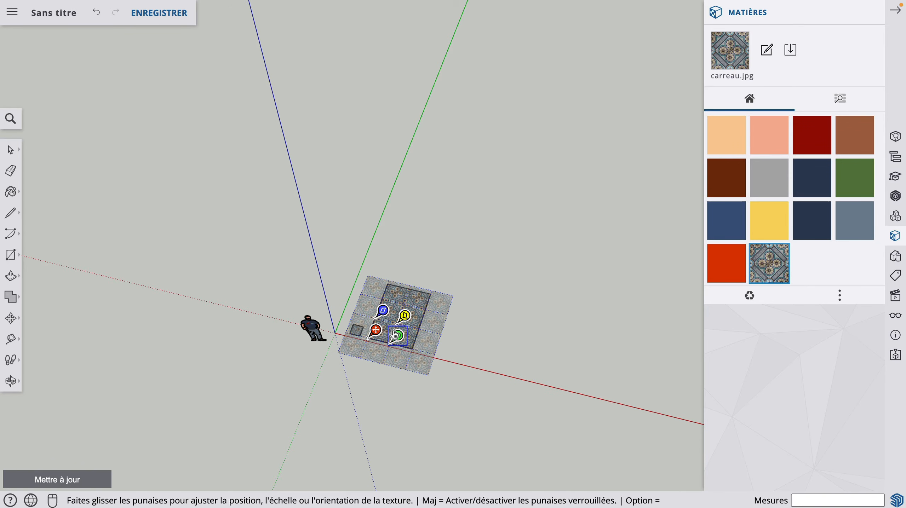
scroll(394, 335, up, 10)
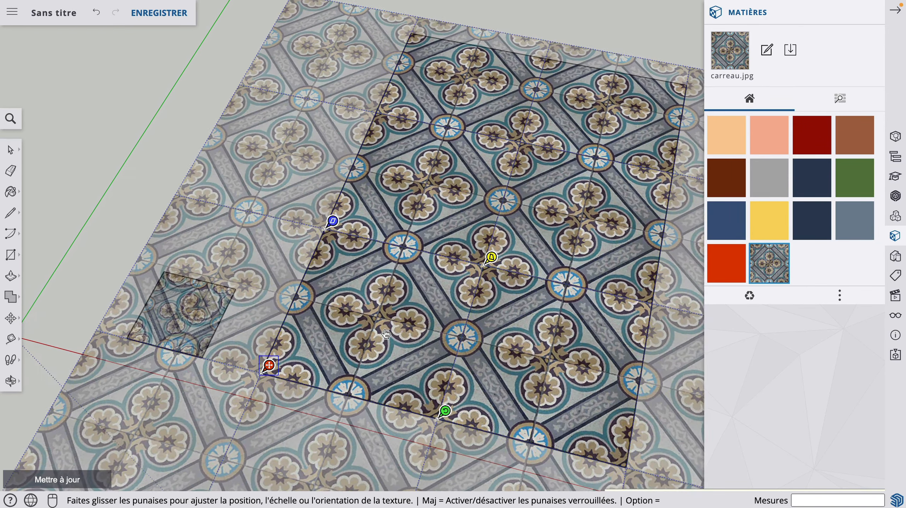
drag(445, 411, 345, 394)
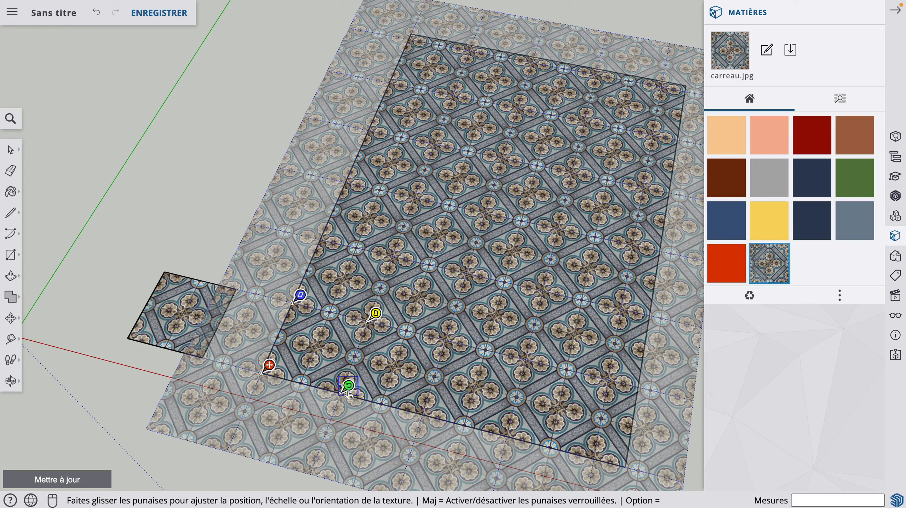
click(8, 152)
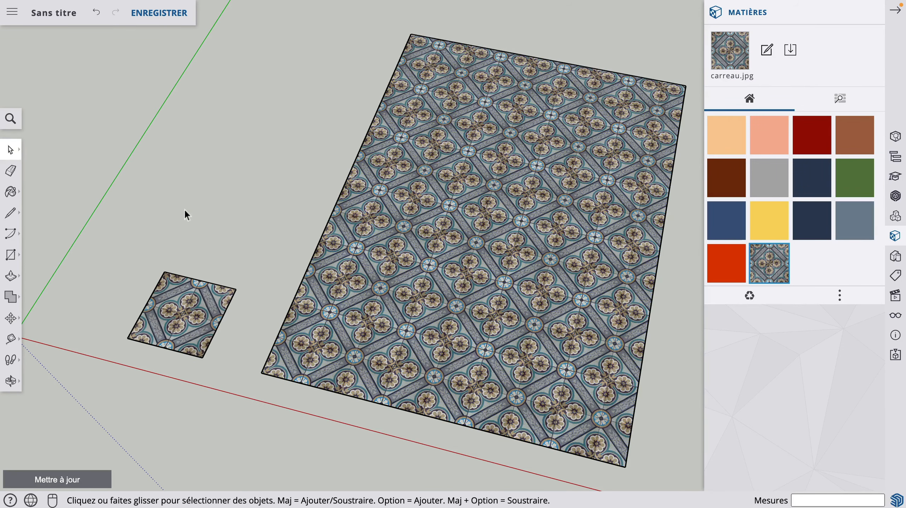
Draw an upright rectangle of about 367.3 cm by 282.0 cm beside the tiled rectangle, parallel to the red axis.
scroll(184, 209, down, 5)
key(o)
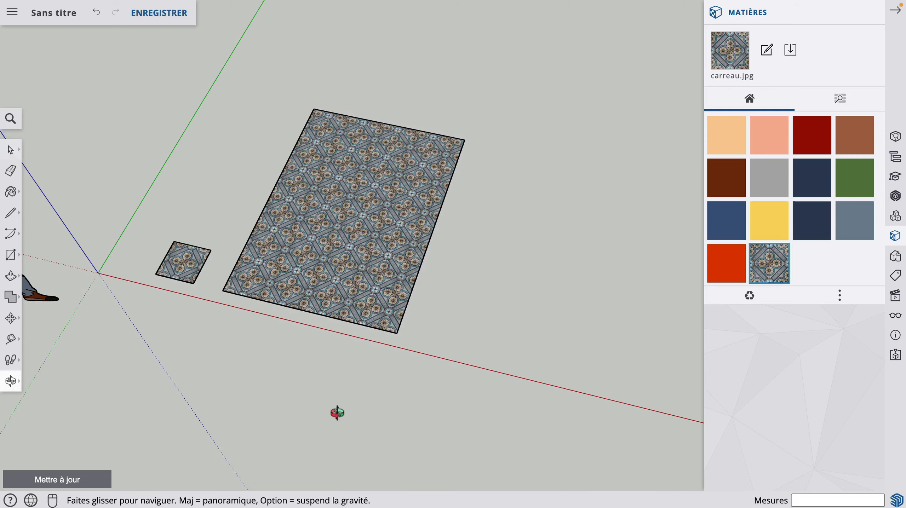
drag(337, 412, 340, 239)
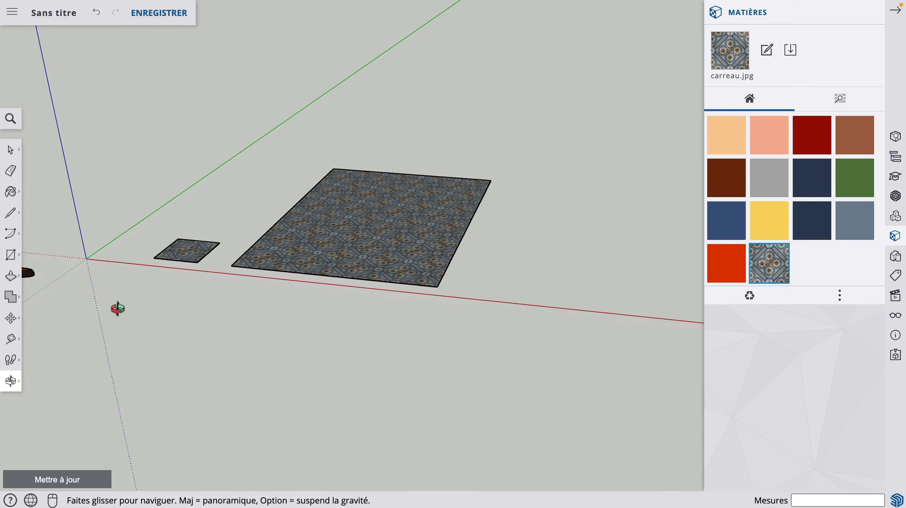
scroll(117, 309, down, 5)
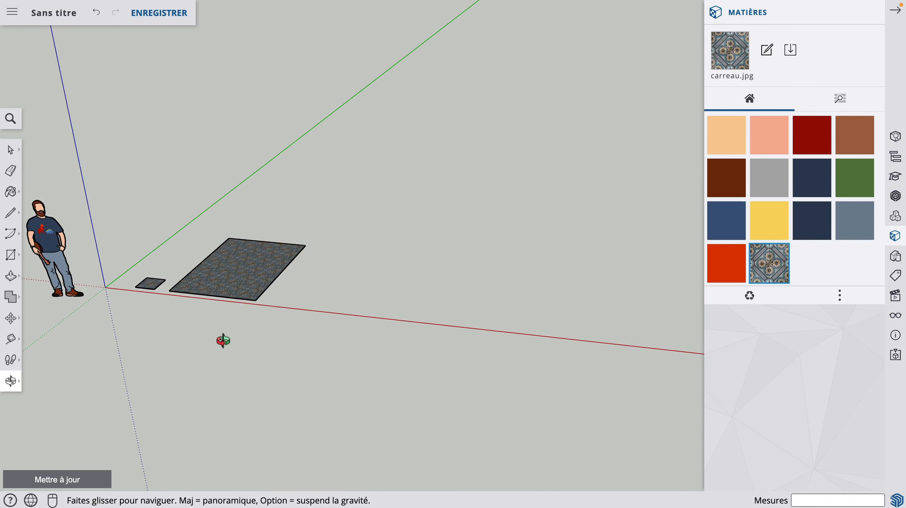
scroll(223, 341, up, 1)
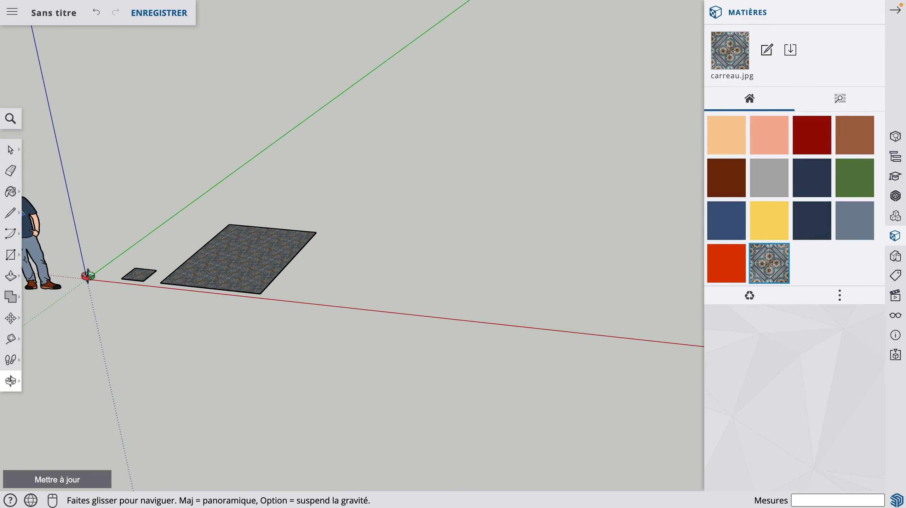
click(11, 255)
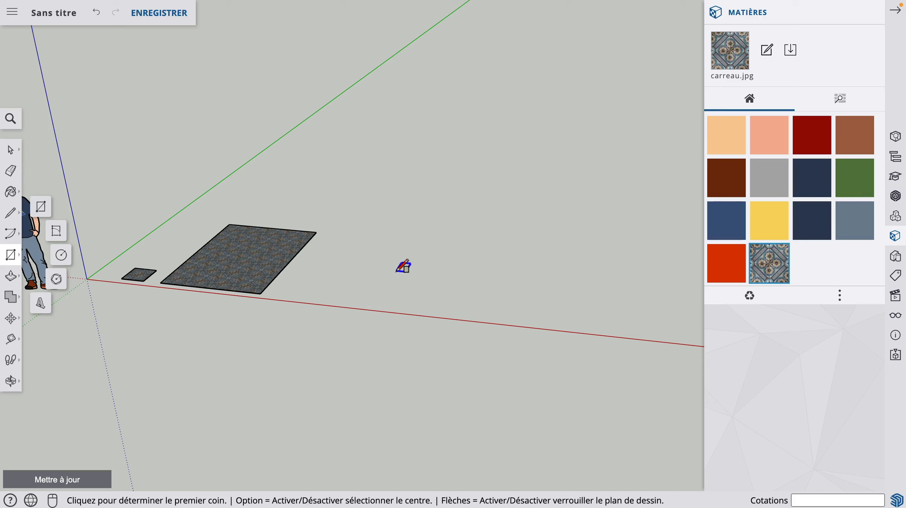
key(Right)
click(339, 289)
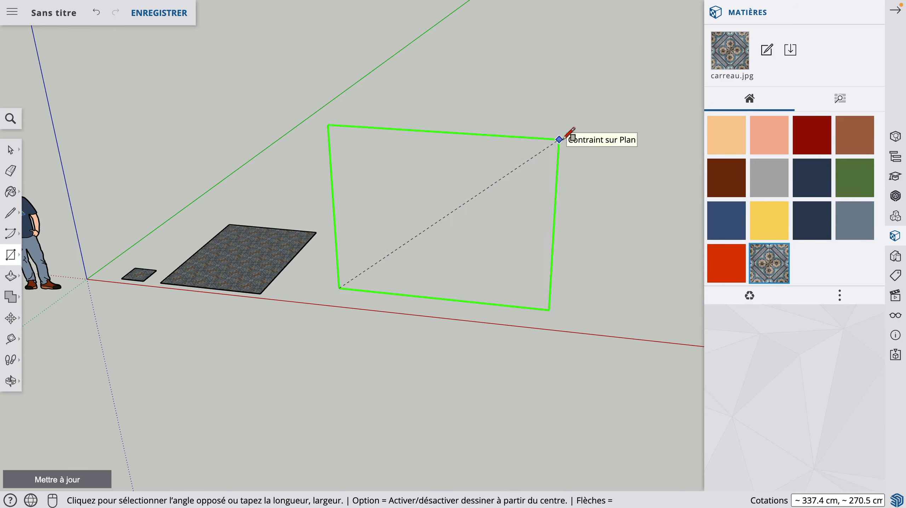
click(581, 132)
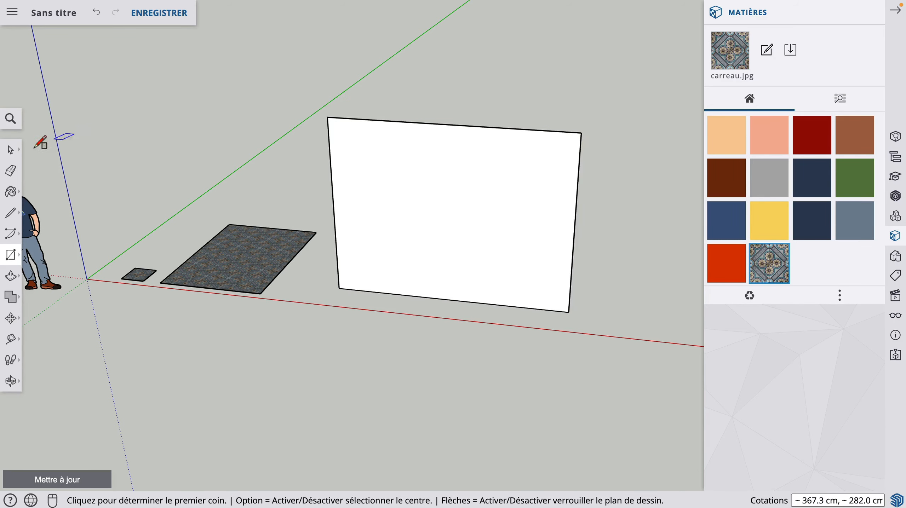
Make a group from the upright rectangle's face and its edges, leaving nothing selected.
click(11, 151)
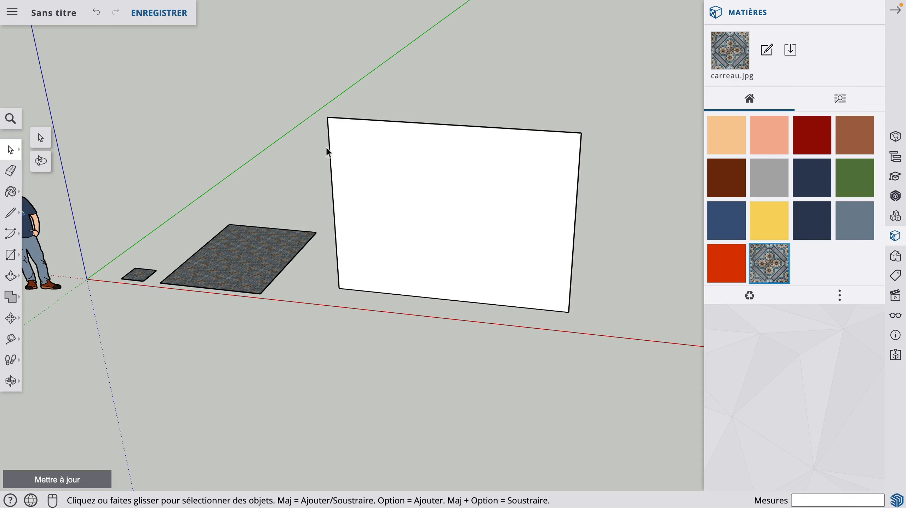
click(410, 179)
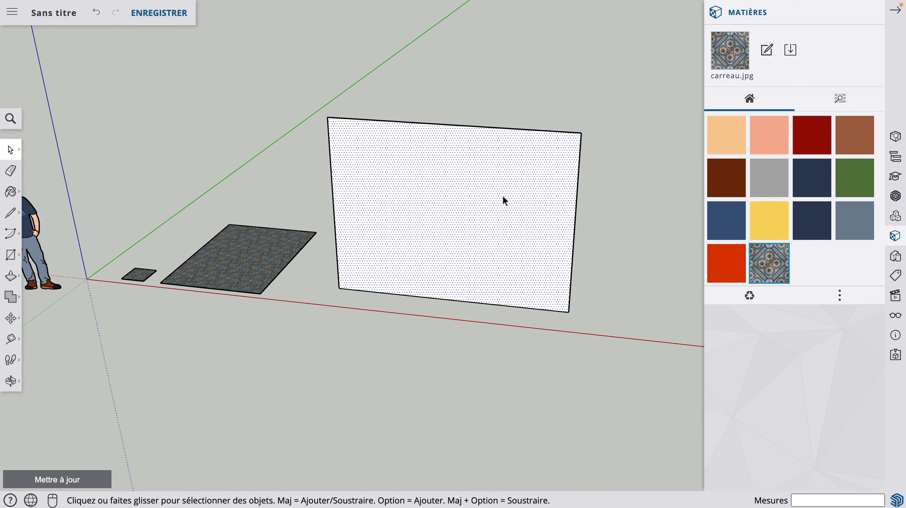
right_click(431, 174)
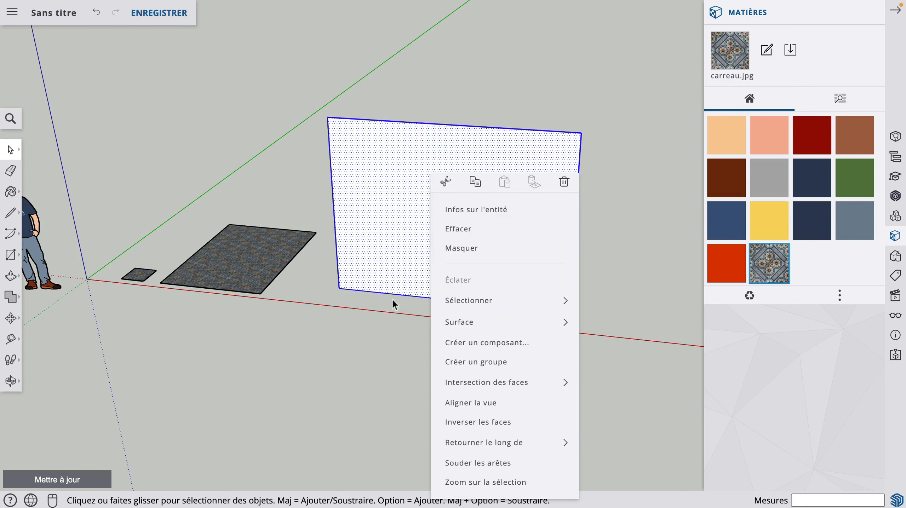
click(454, 364)
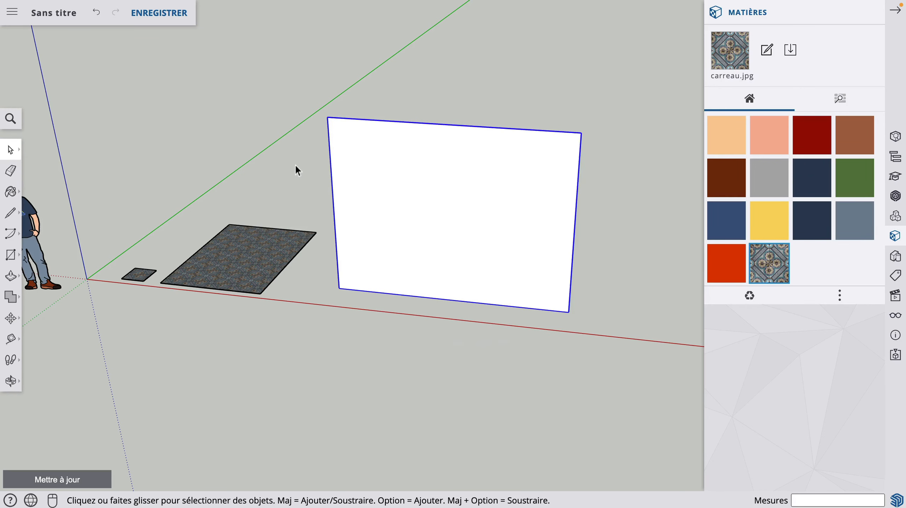
click(296, 166)
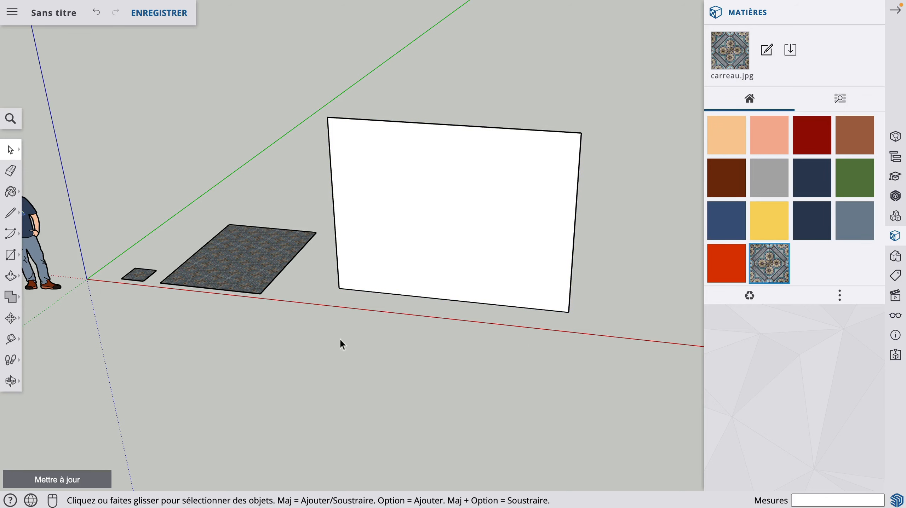
Paint the upright rectangle's group with the Ty_Yellow material.
click(772, 228)
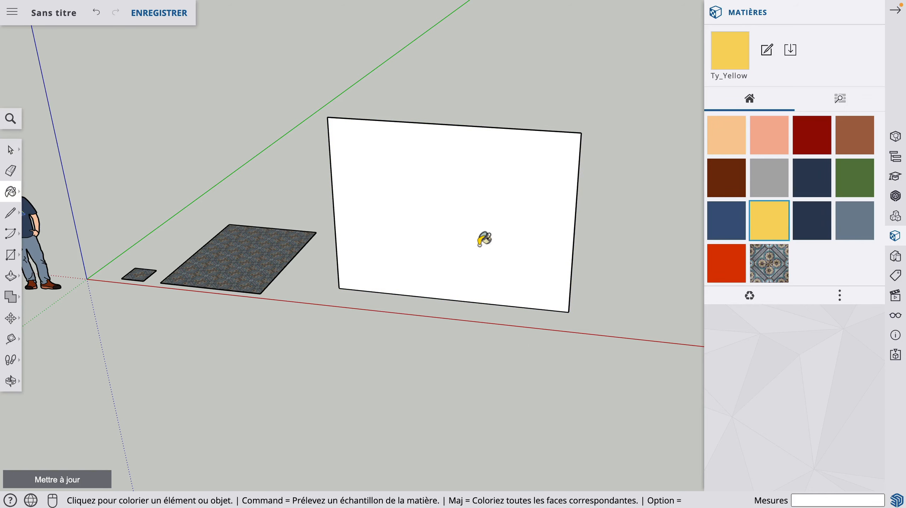
click(475, 234)
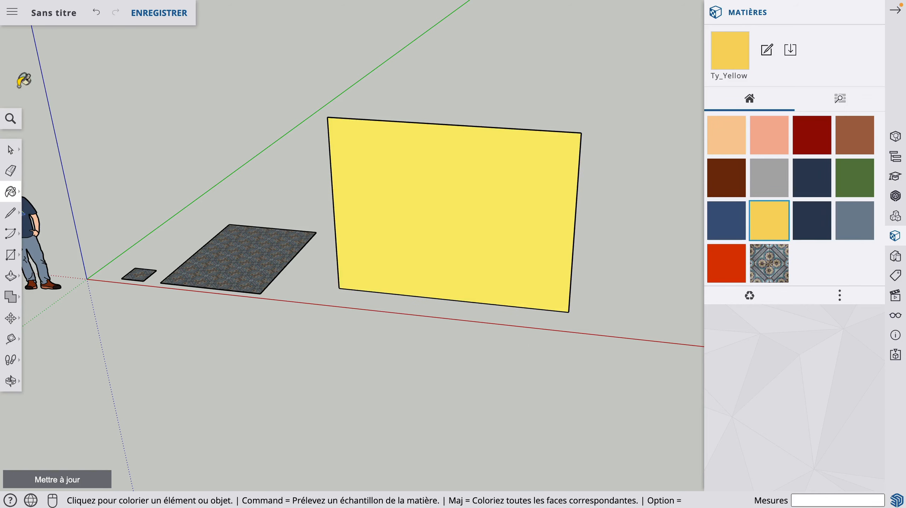
click(12, 150)
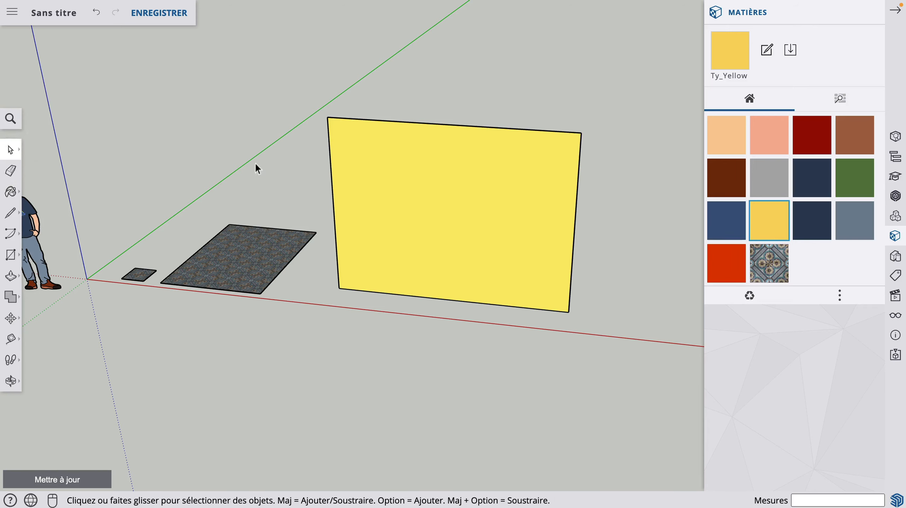
Draw a portrait rectangle of about 103.6 cm by 174.8 cm on the middle of the yellow wall.
click(11, 254)
click(420, 157)
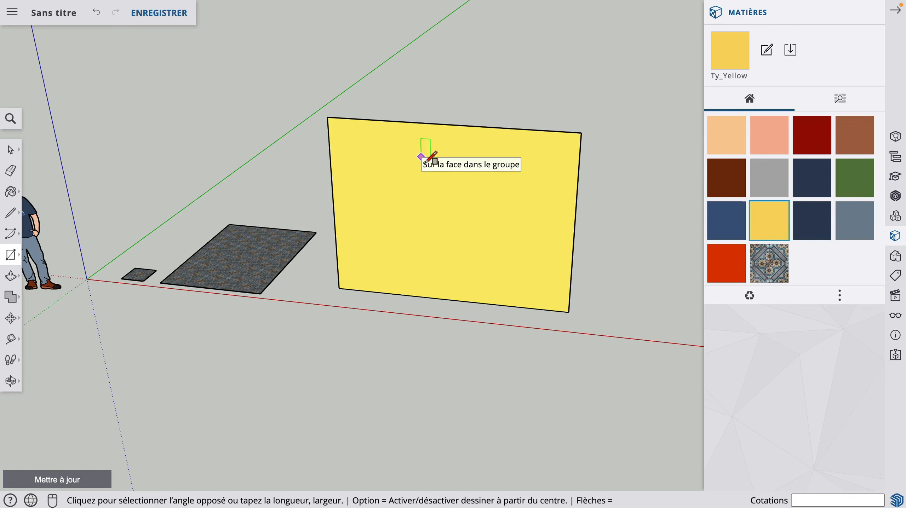
click(490, 271)
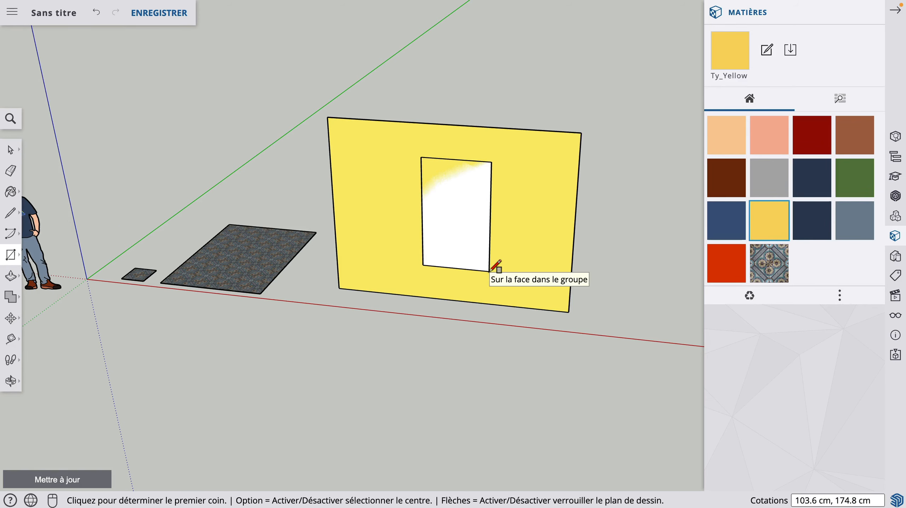
Push/Pull the portrait rectangle 1 cm out from the yellow wall.
middle_drag(503, 207, 434, 210)
scroll(473, 183, up, 10)
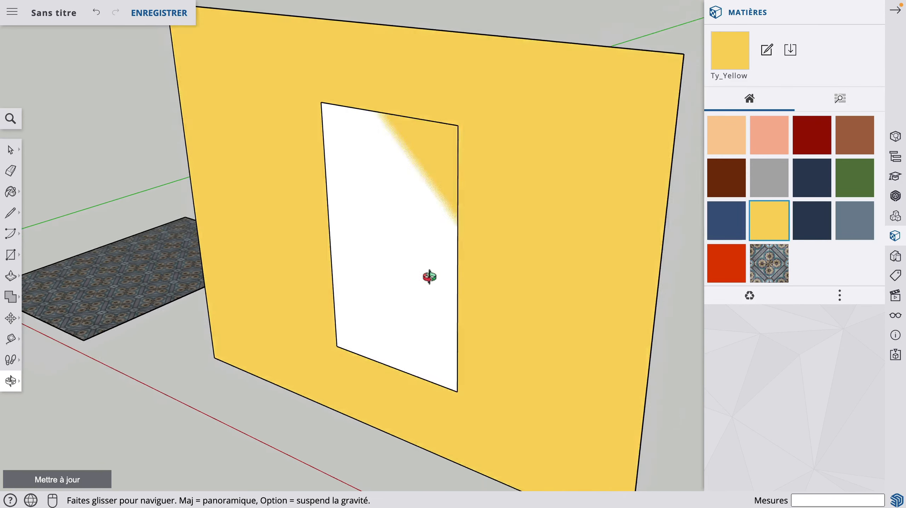
drag(430, 277, 487, 258)
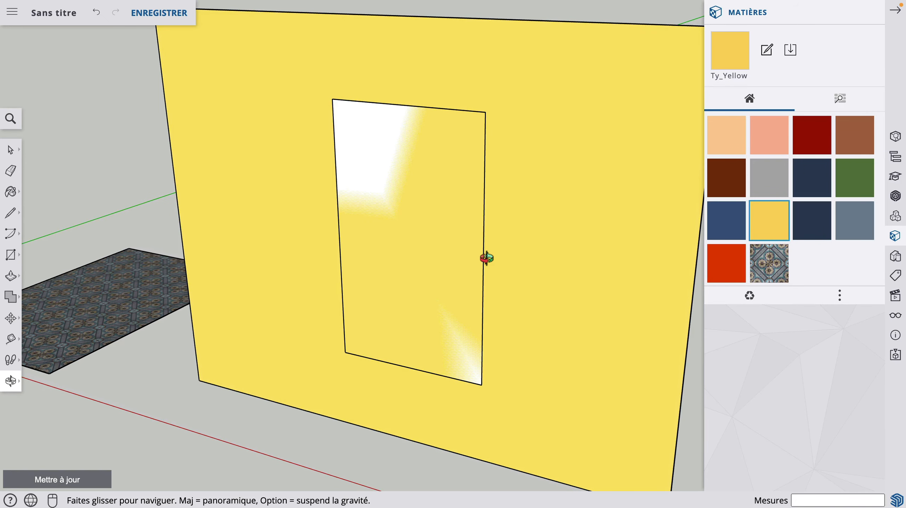
drag(433, 249, 440, 253)
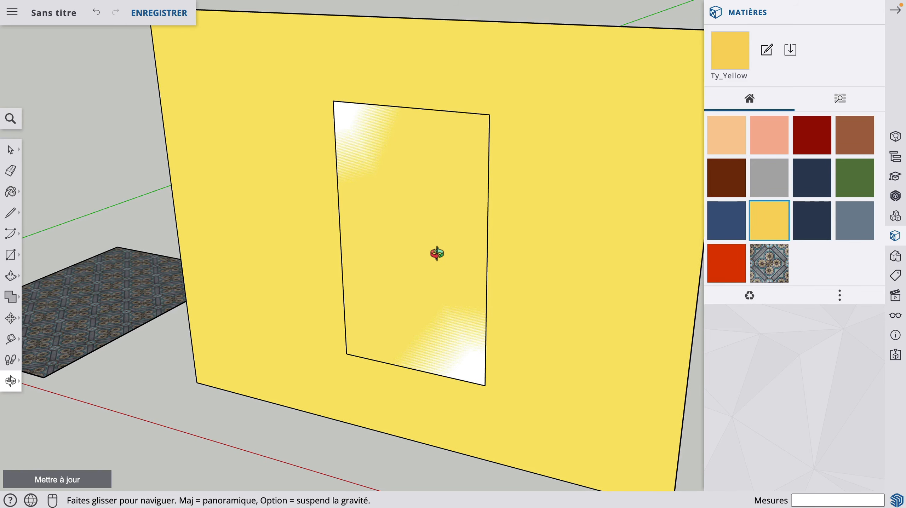
click(10, 277)
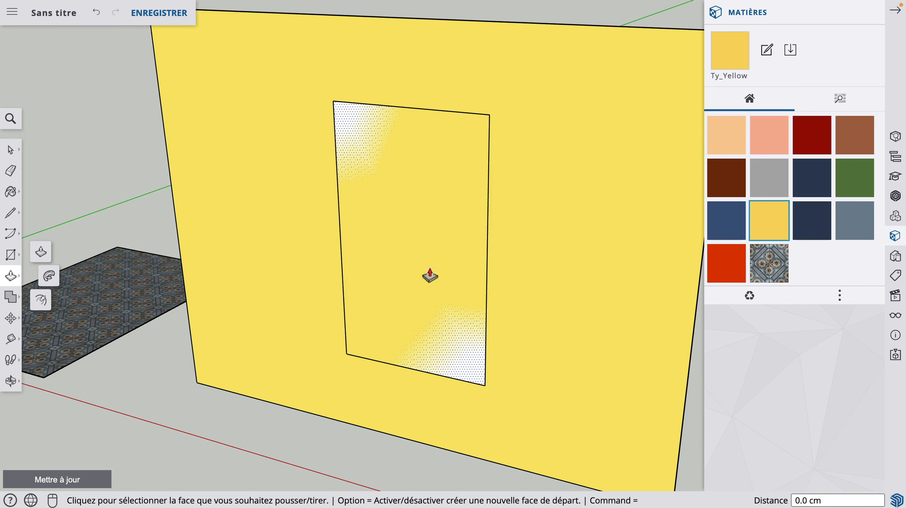
click(448, 275)
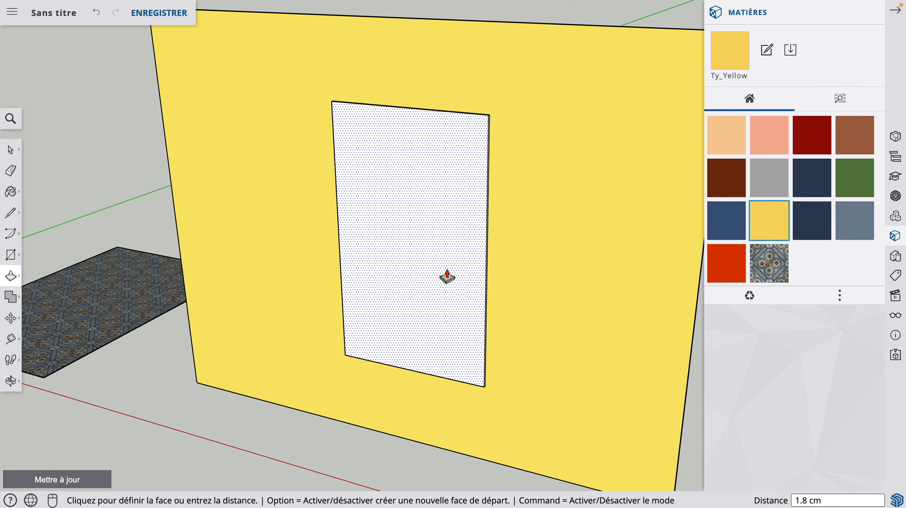
key(Return)
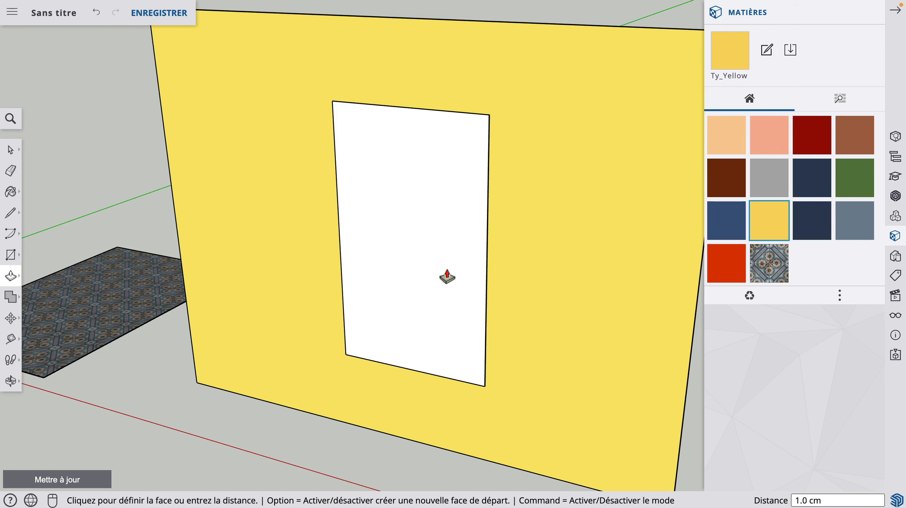
key(space)
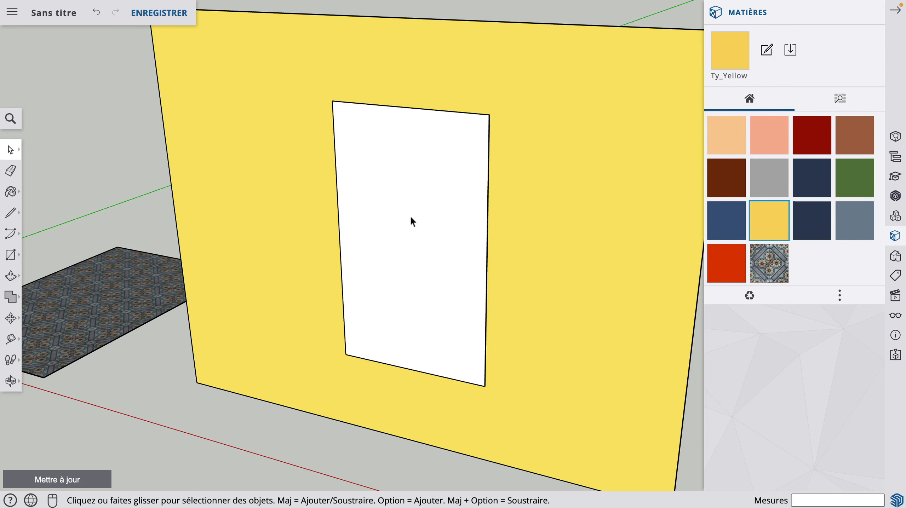
Make a group from the extruded white panel's front face and edges, leaving nothing selected.
click(411, 218)
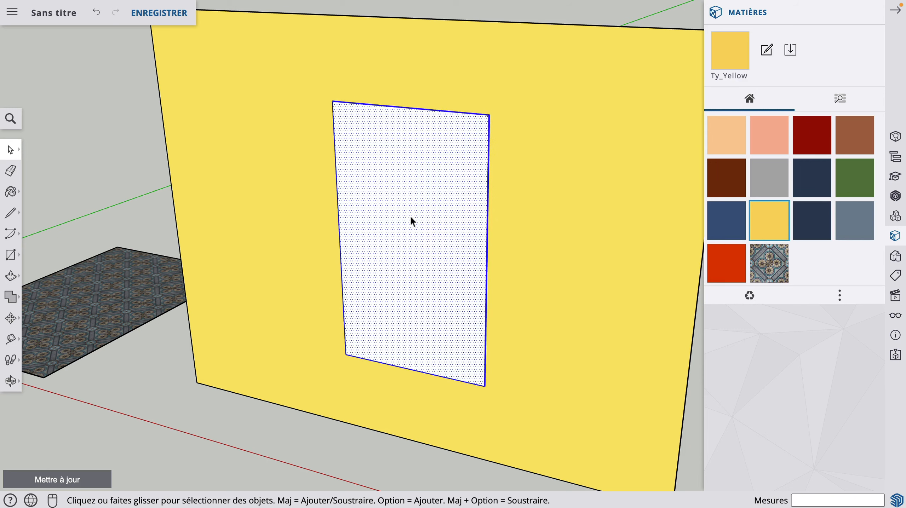
right_click(411, 215)
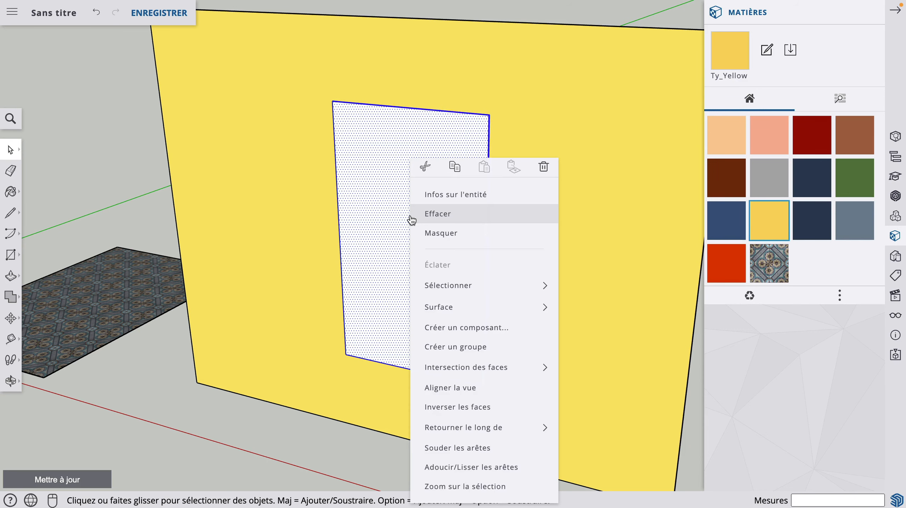
click(454, 351)
click(317, 451)
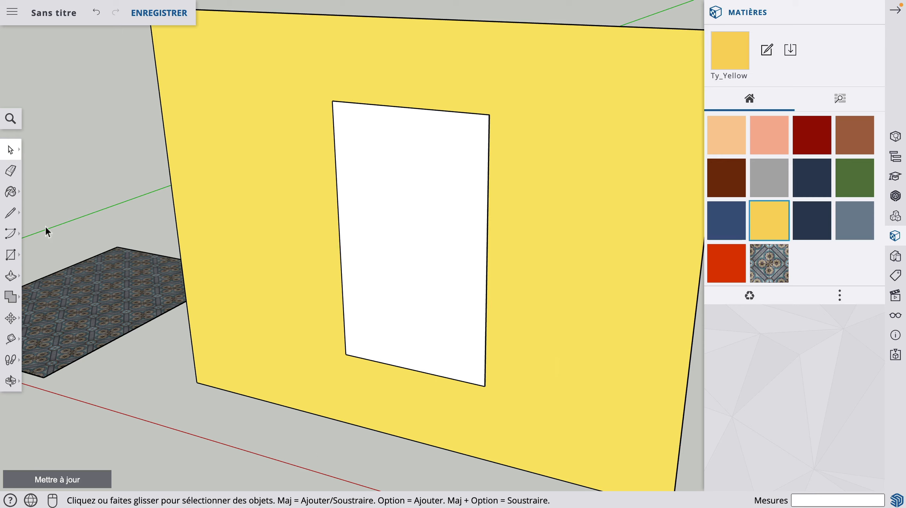
Open the white panel's group for editing and select its front face.
click(437, 333)
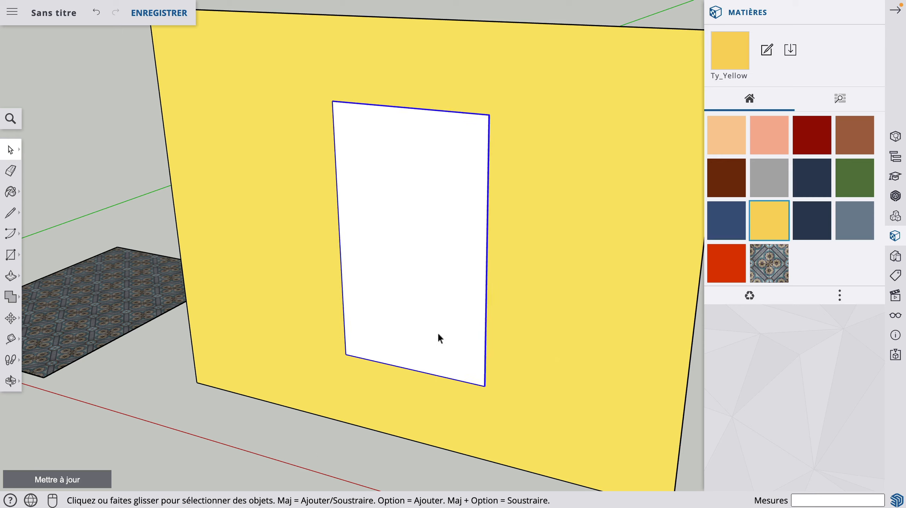
double_click(427, 236)
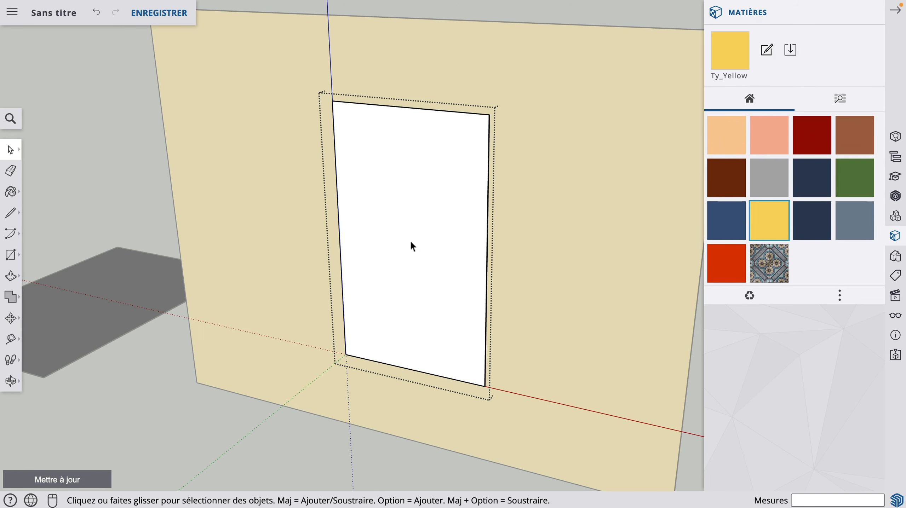
click(411, 243)
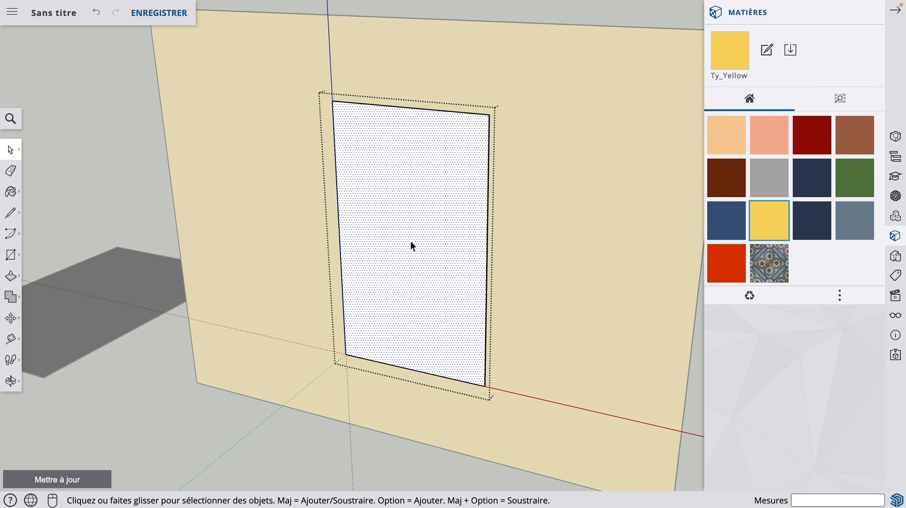
Import photo modelism-1560591.jpg from the docs folder as a material and apply it to the panel's front face, sized smaller than the panel.
click(11, 13)
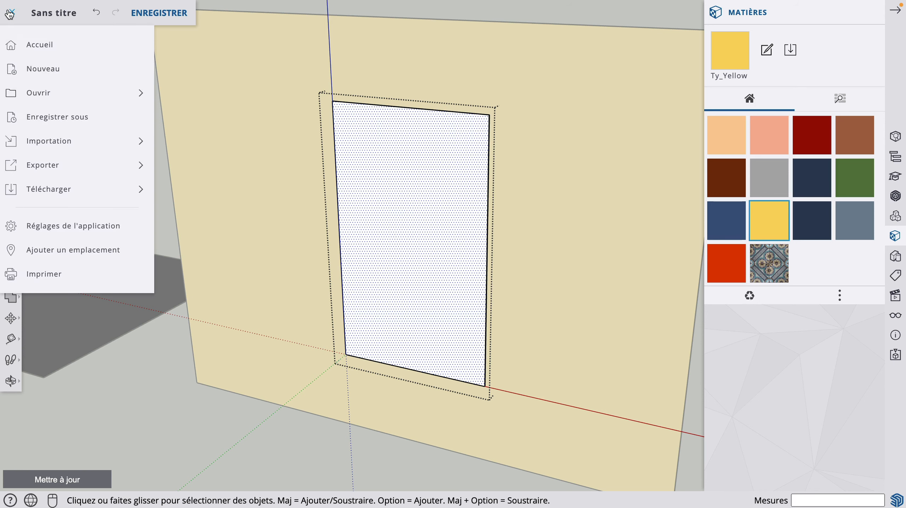
mouse_move(37, 146)
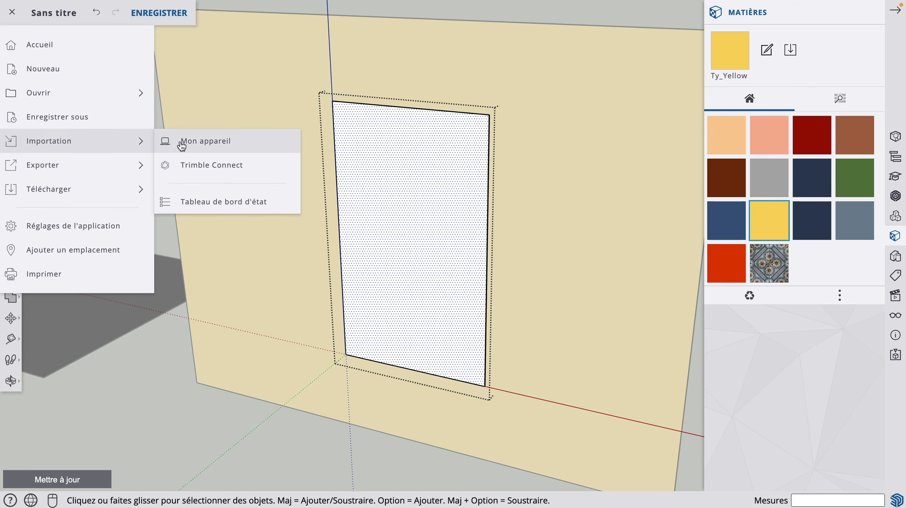
click(205, 140)
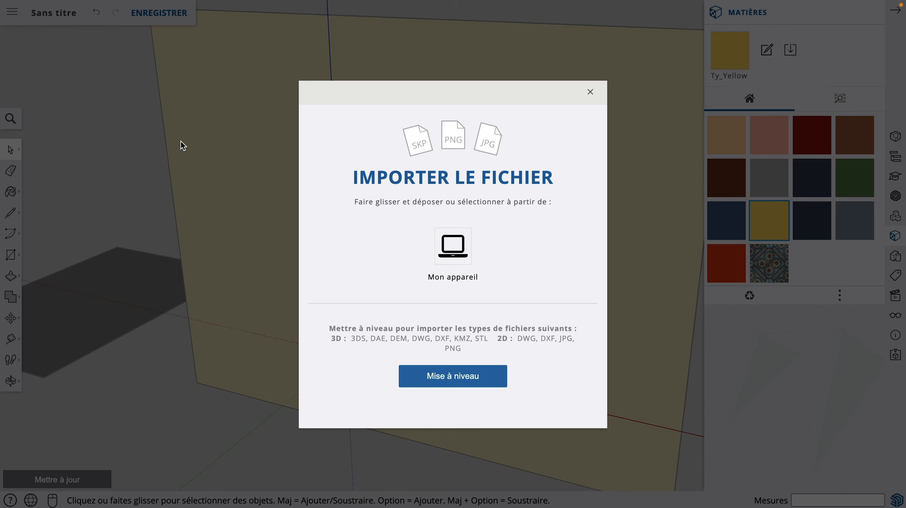
click(451, 254)
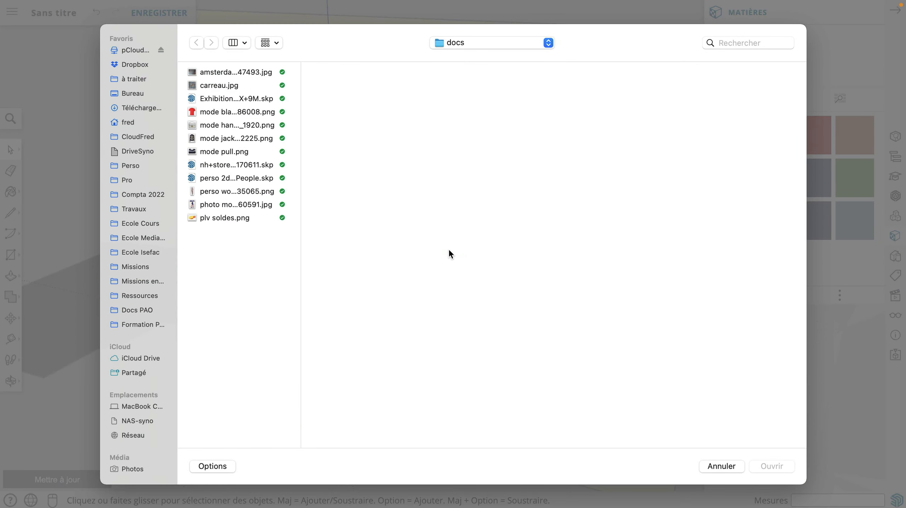
click(216, 204)
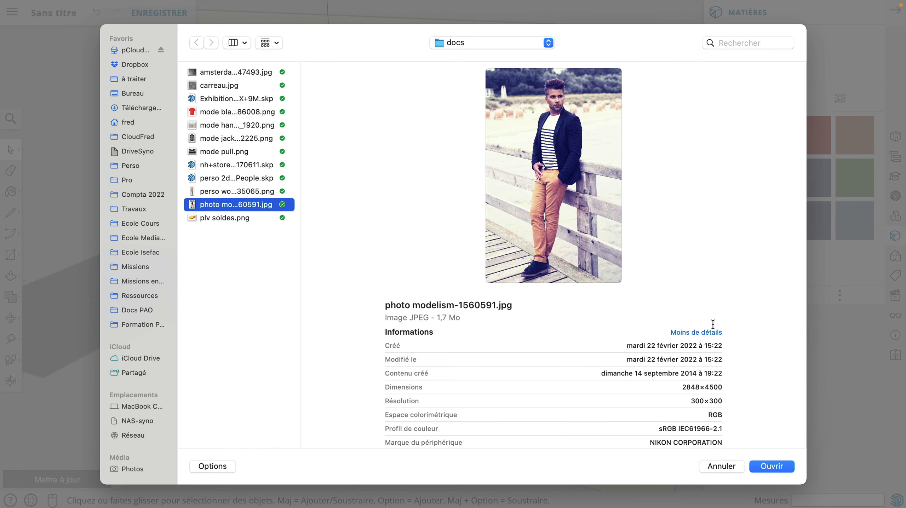
click(773, 466)
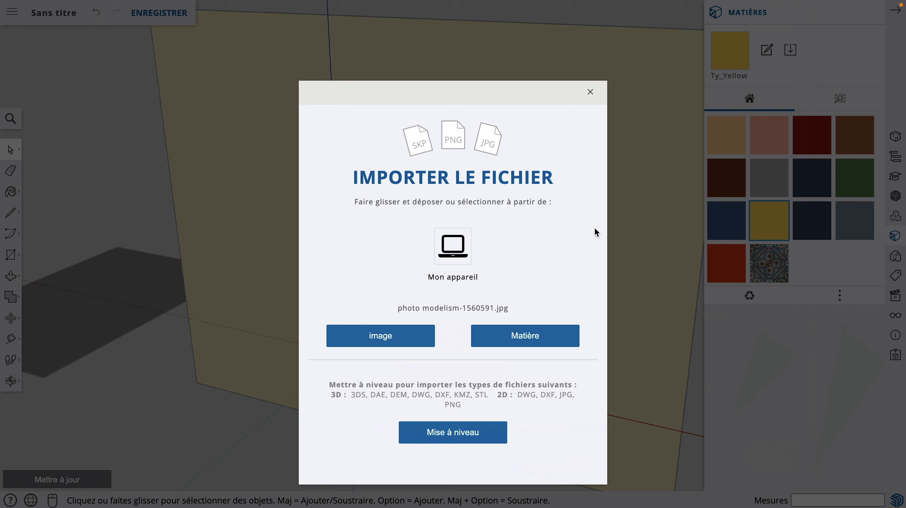
click(526, 341)
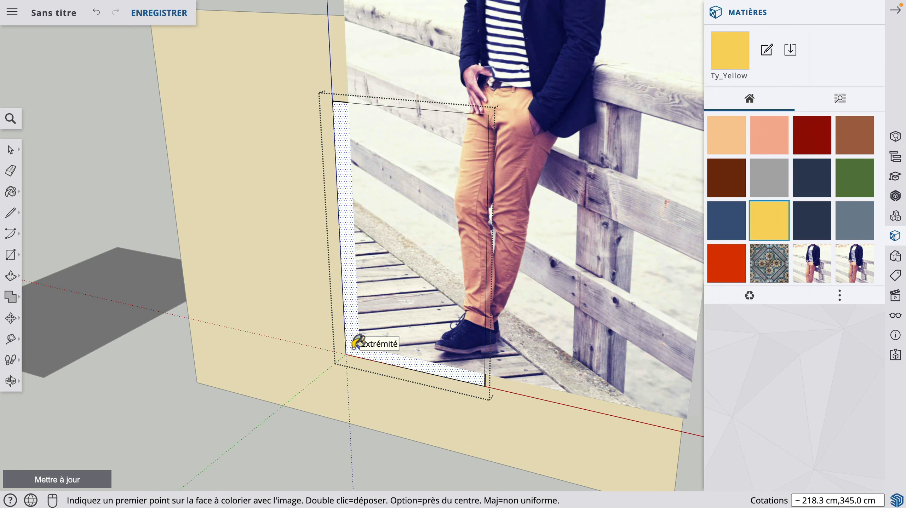
click(370, 338)
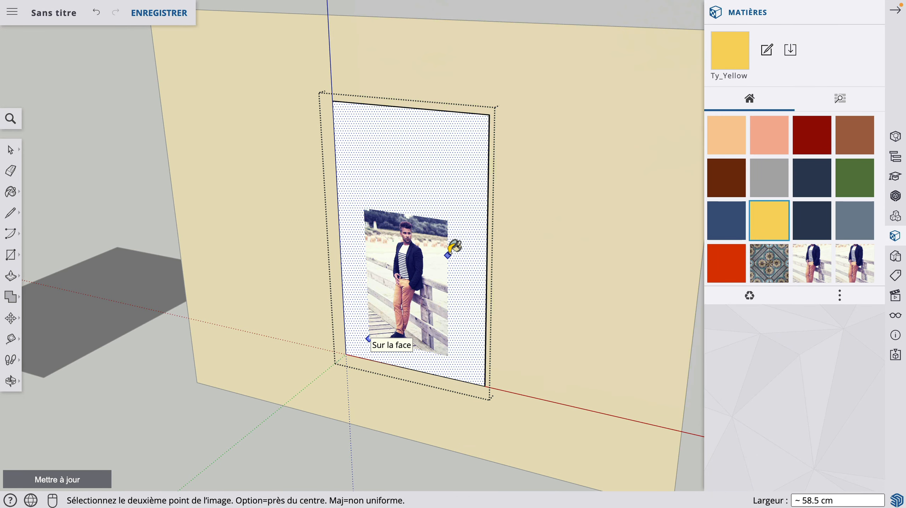
click(456, 228)
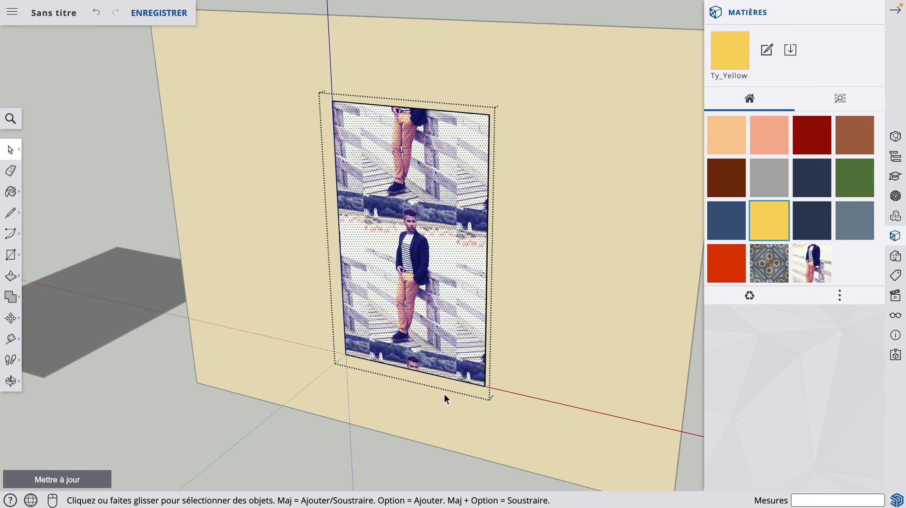
Enlarge and reposition the photo texture on the panel so one figure fills it from head to thighs, and close the group.
scroll(378, 364, down, 3)
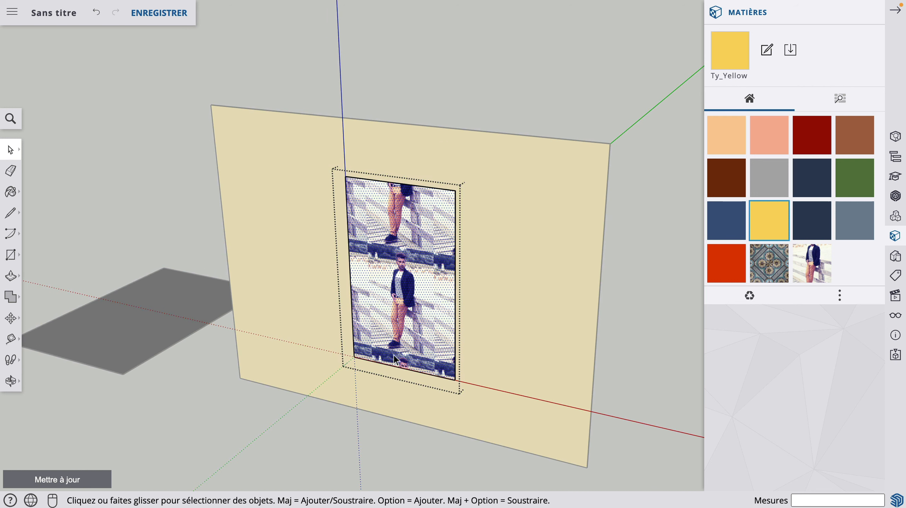
right_click(383, 313)
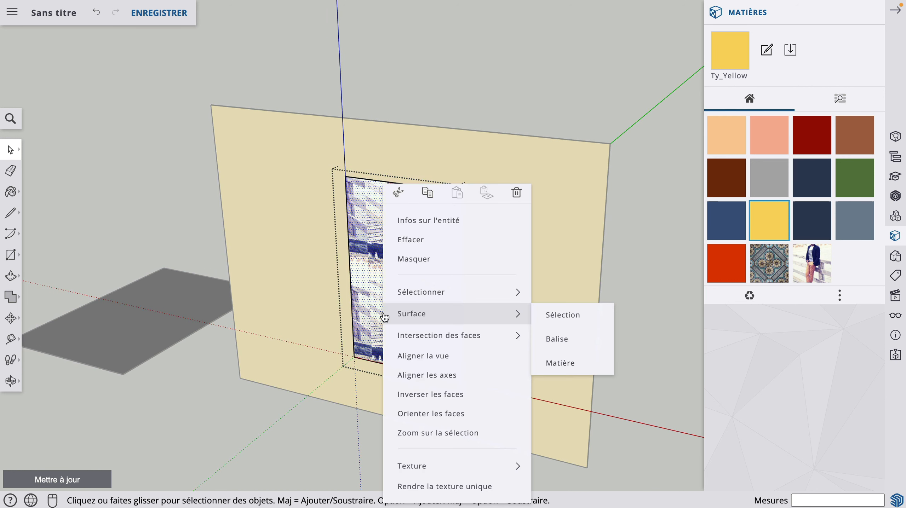
mouse_move(426, 470)
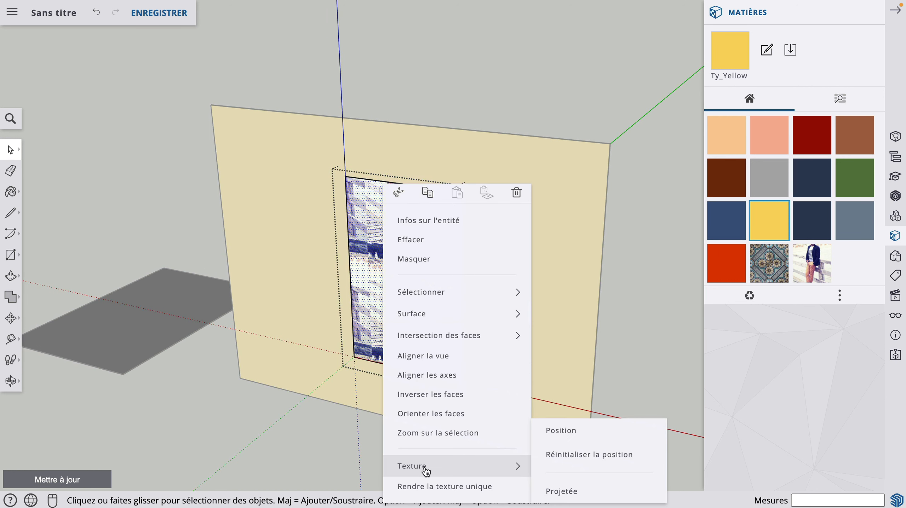
click(591, 432)
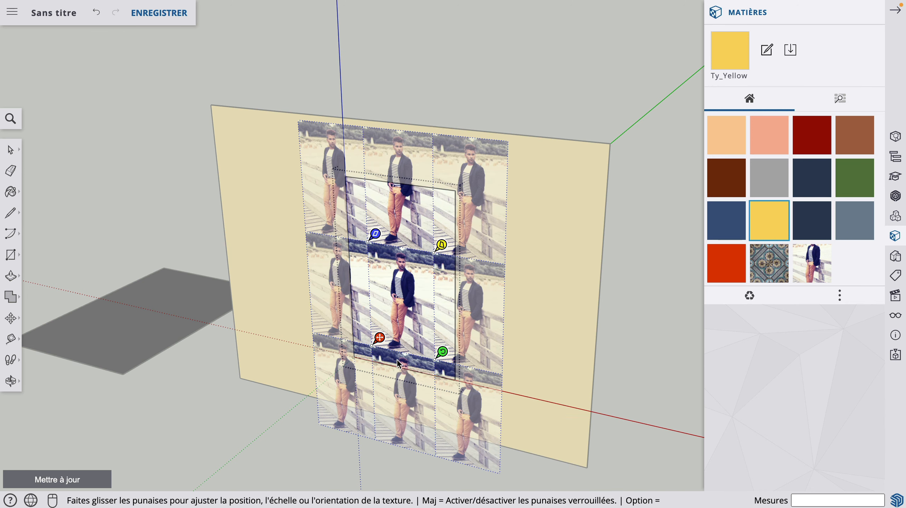
drag(379, 338, 357, 352)
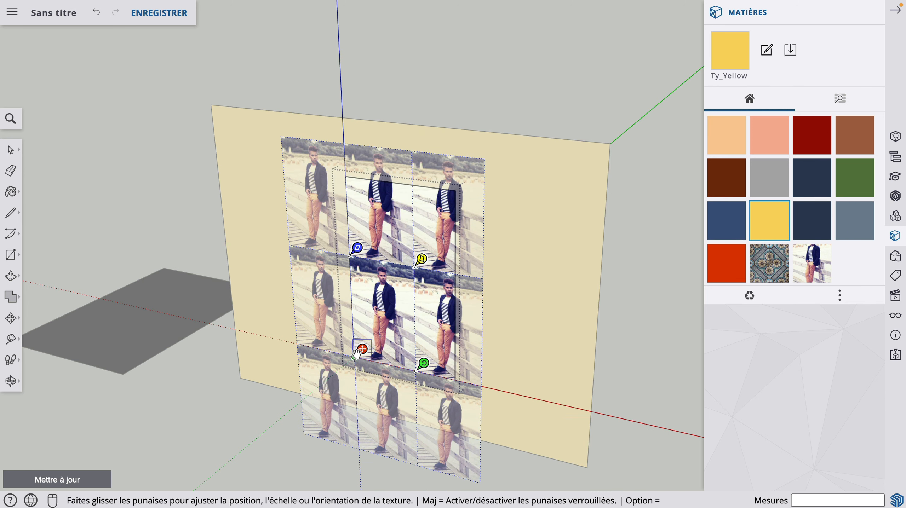
drag(423, 364, 547, 391)
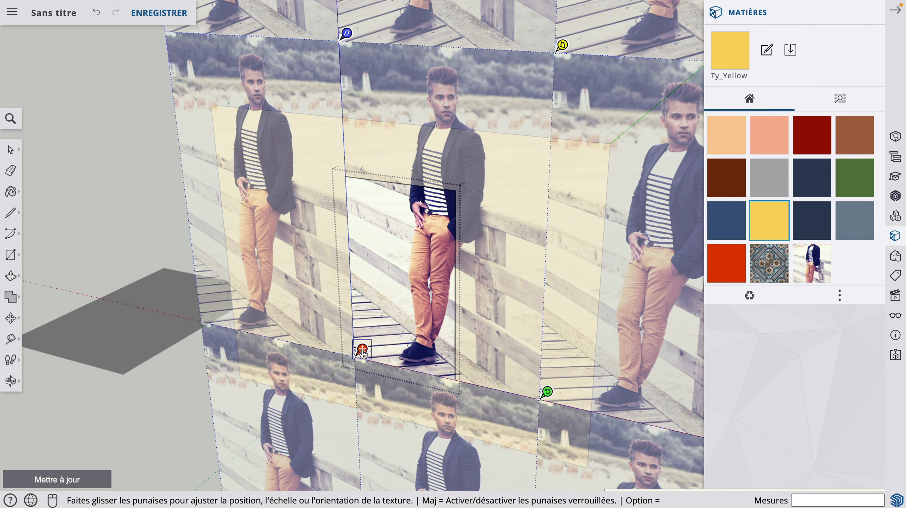
drag(358, 353, 333, 436)
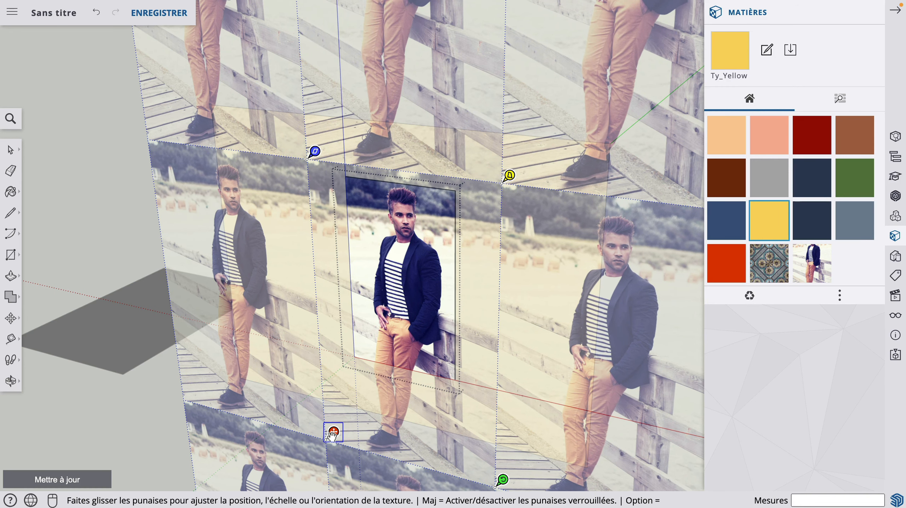
click(9, 151)
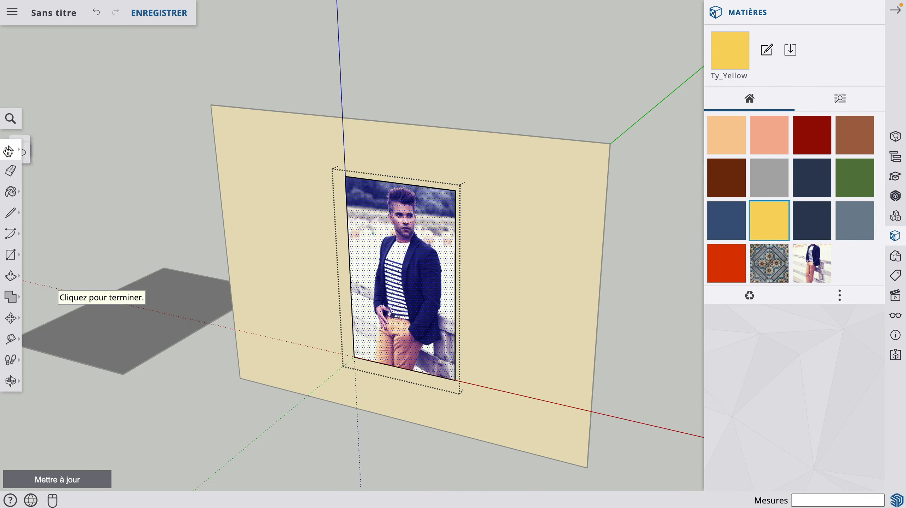
click(94, 184)
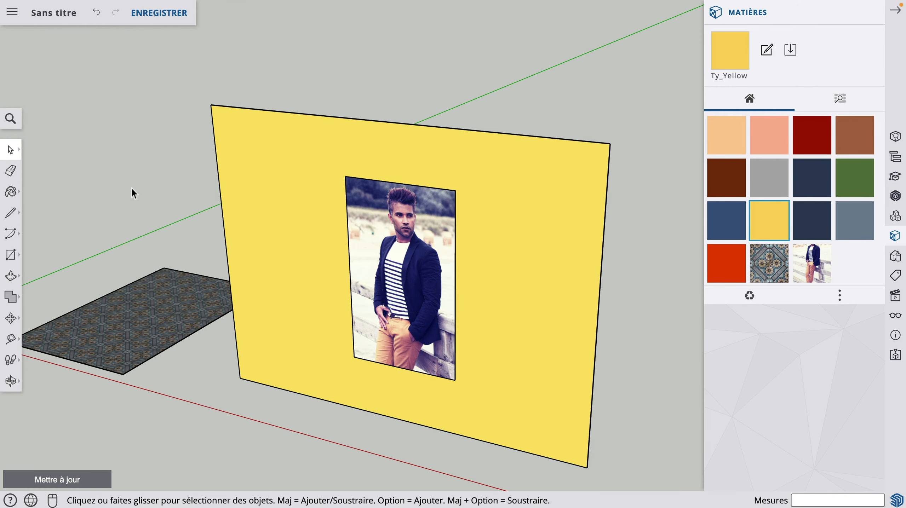
Try to thicken the photo panel's group by scaling it along the green and blue axes from its lower edge's midpoint.
key(o)
drag(451, 364, 384, 305)
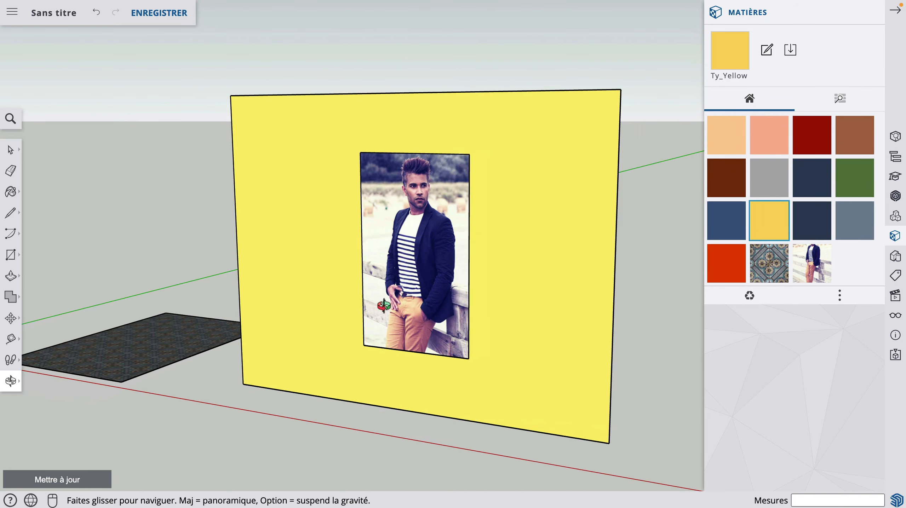
click(10, 150)
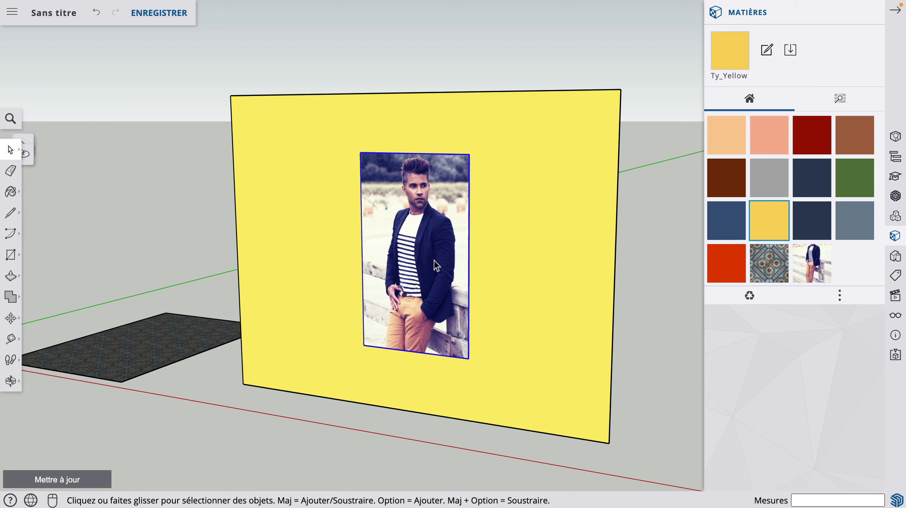
key(s)
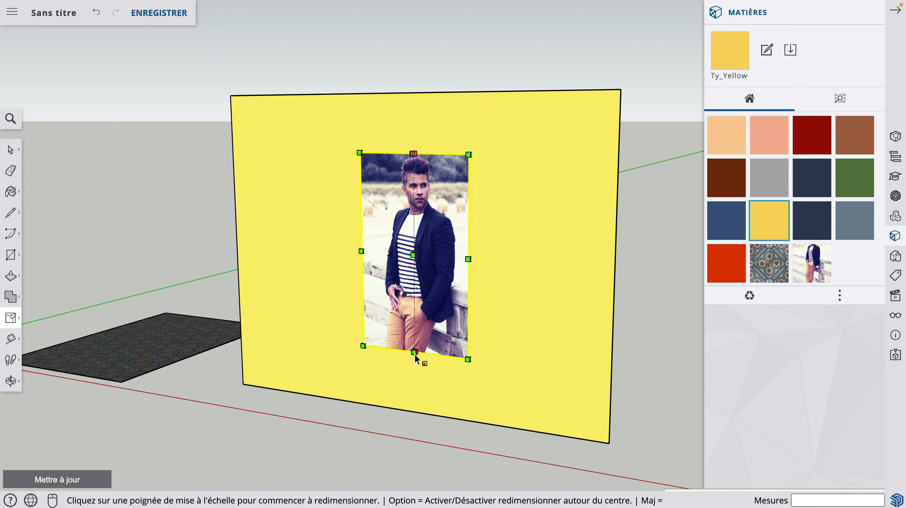
click(414, 354)
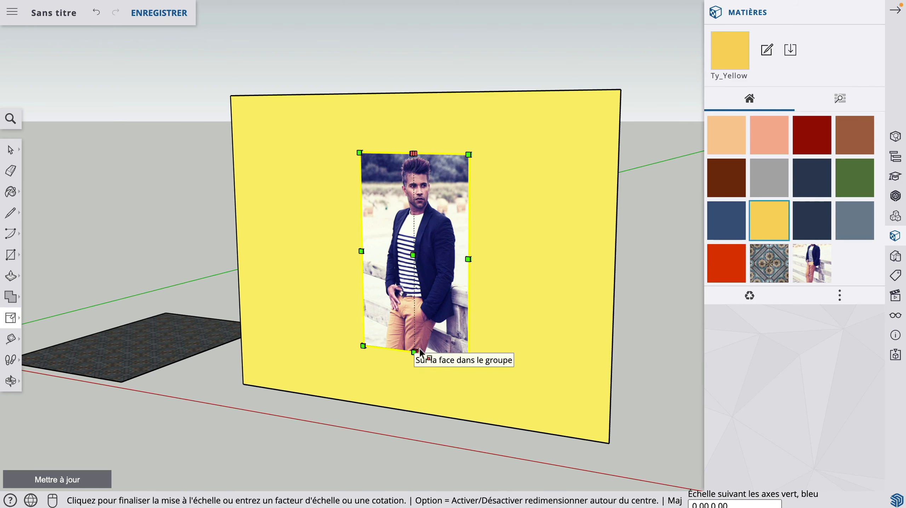
click(413, 352)
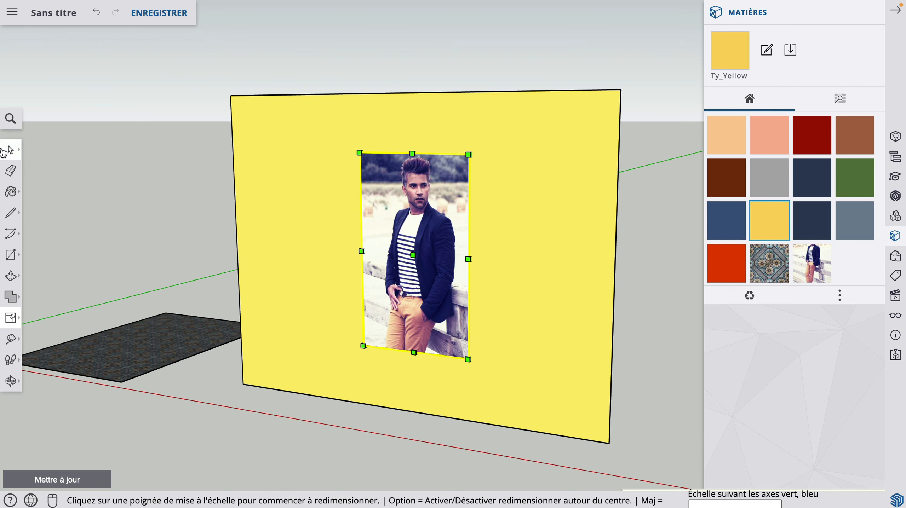
scroll(413, 365, down, 3)
scroll(412, 365, up, 3)
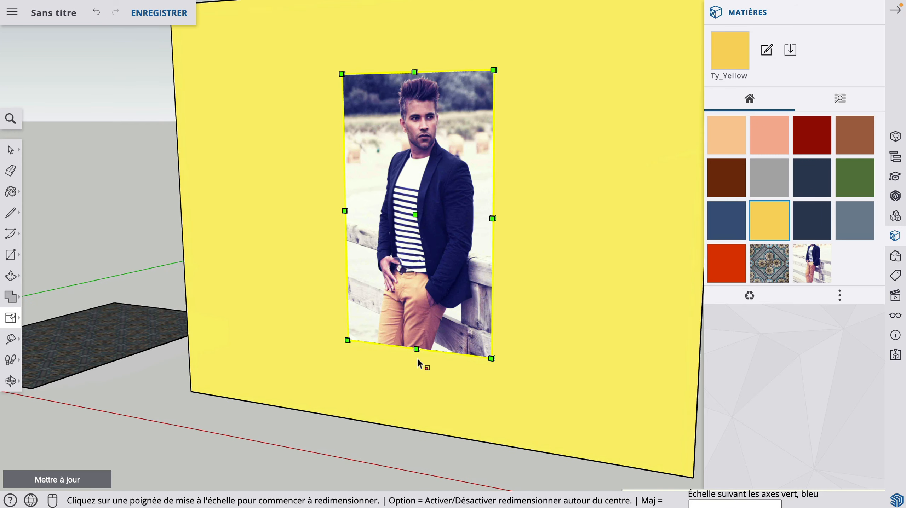
click(416, 349)
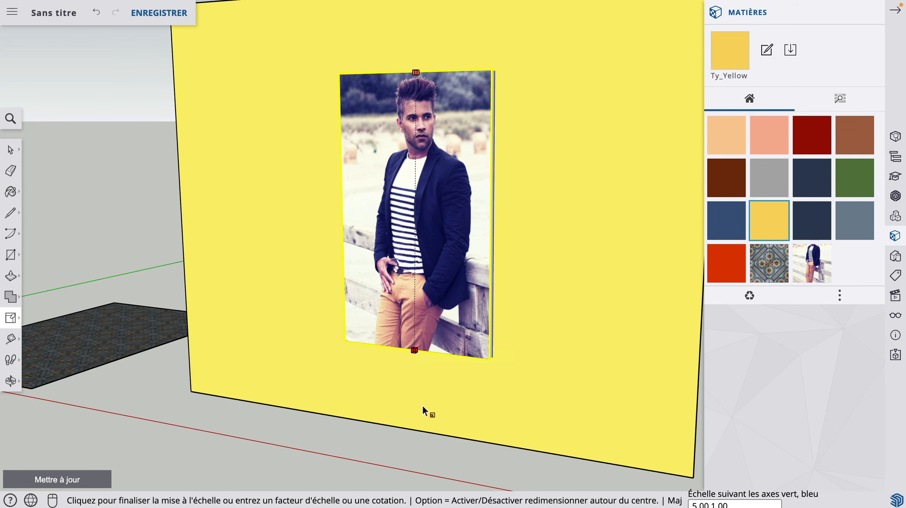
key(super+z)
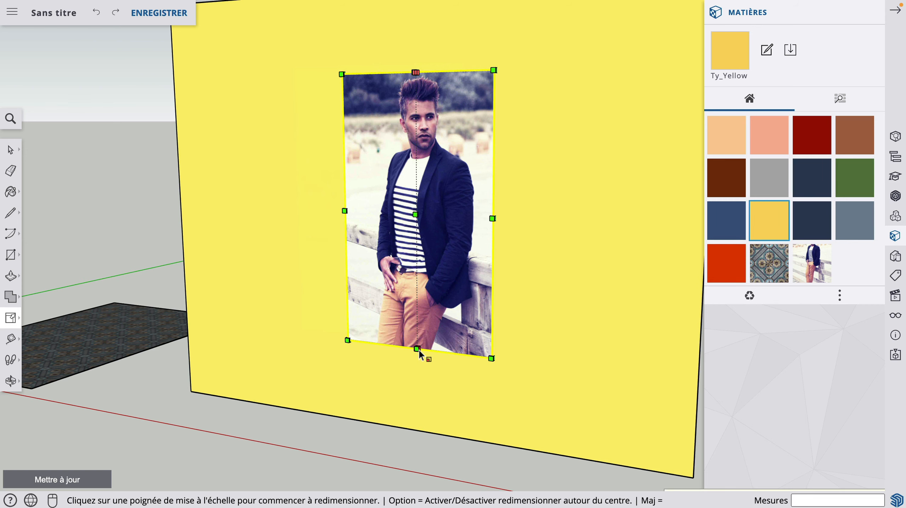
Try again to scale the photo panel's depth from its lower edge's midpoint, working from a closer view.
scroll(418, 351, down, 3)
scroll(417, 351, up, 8)
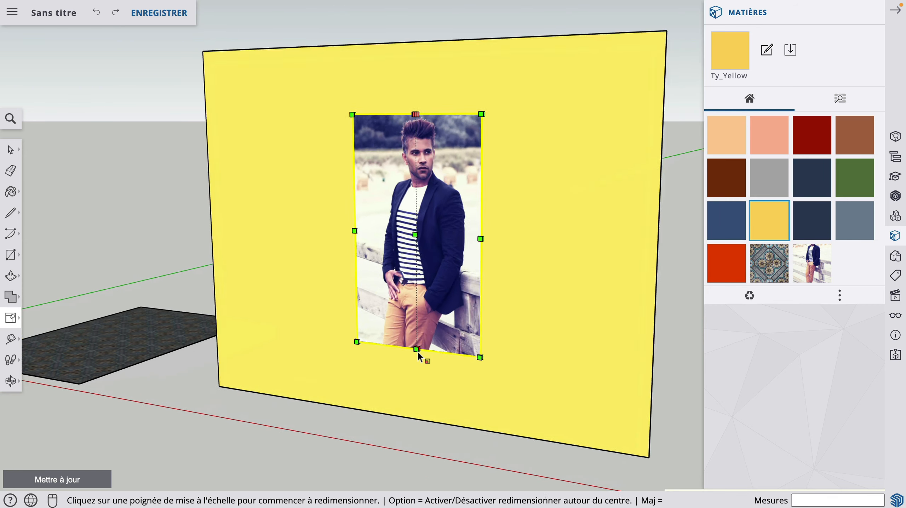
scroll(418, 352, up, 1)
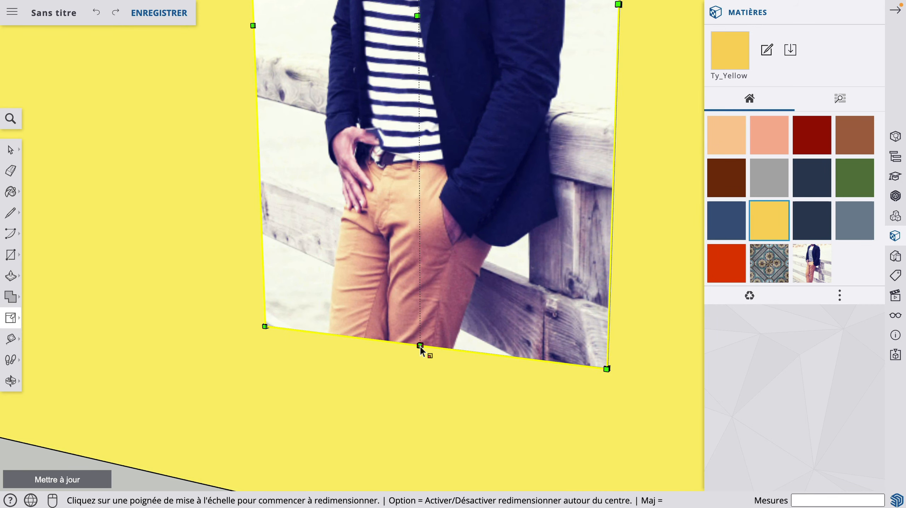
click(420, 345)
key(Escape)
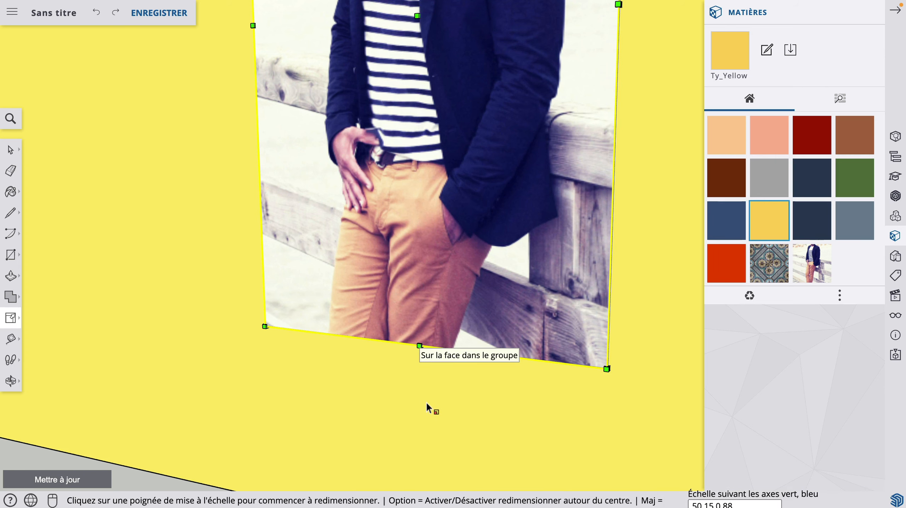
click(420, 346)
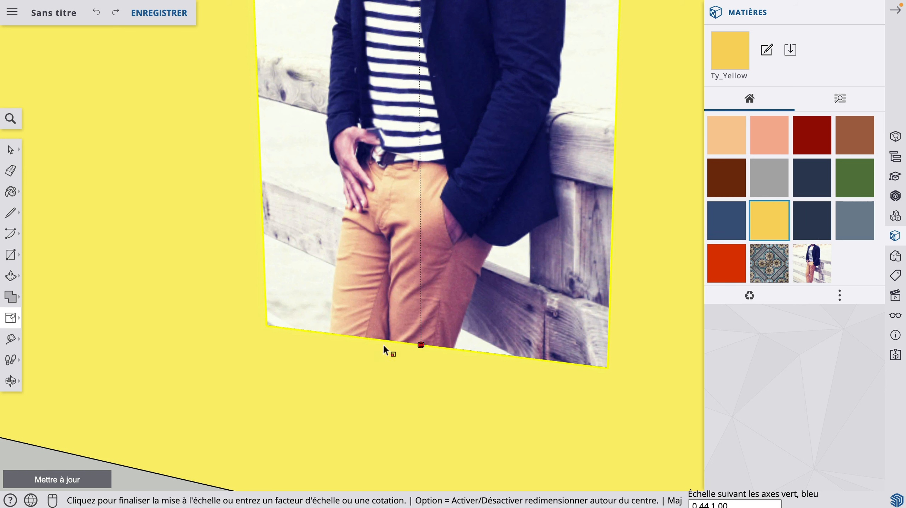
click(430, 343)
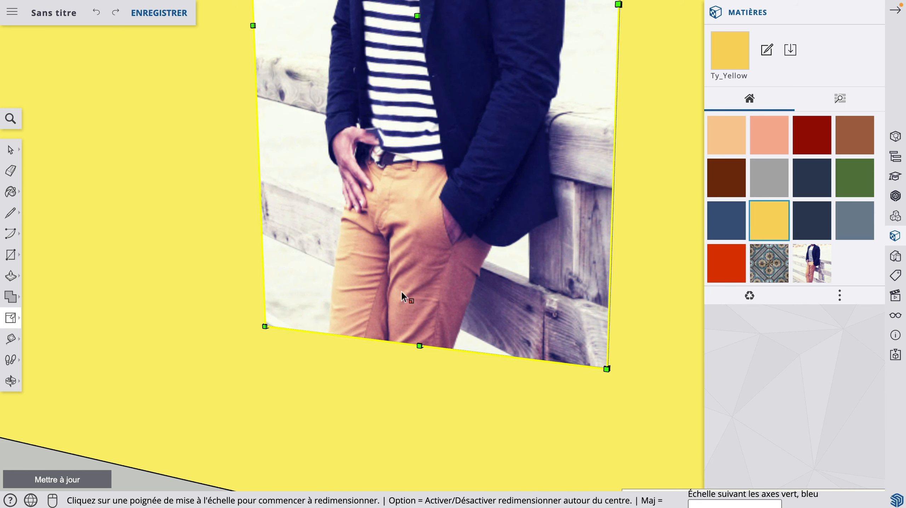
Open the photo panel's group for editing and pull its front face outward by about 23.5 cm.
key(space)
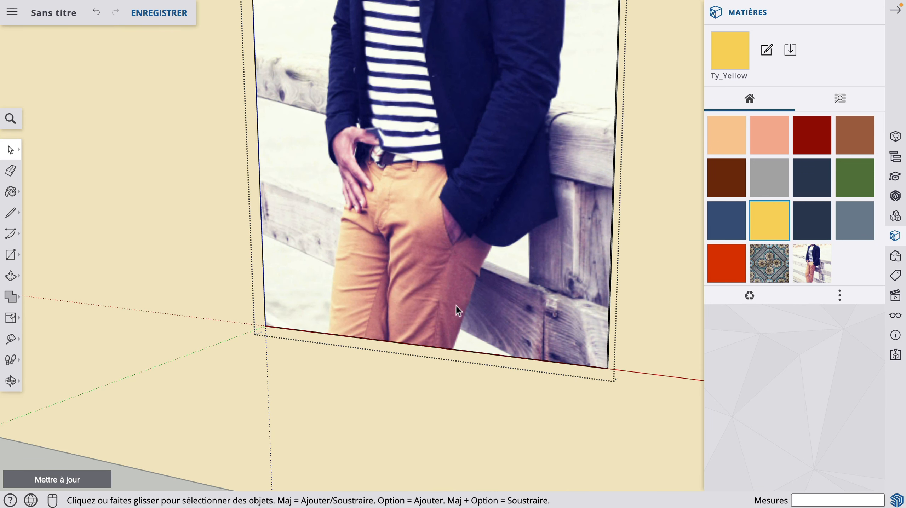
key(p)
click(436, 335)
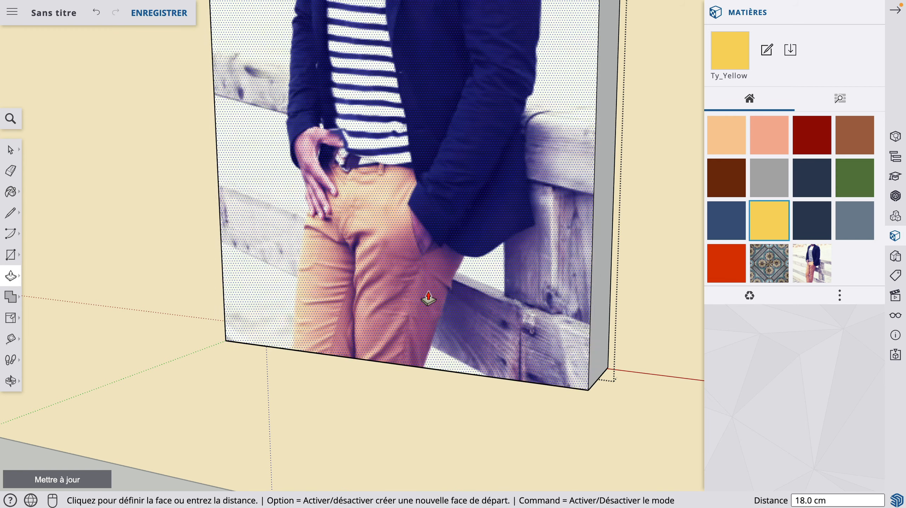
click(417, 303)
scroll(420, 344, down, 6)
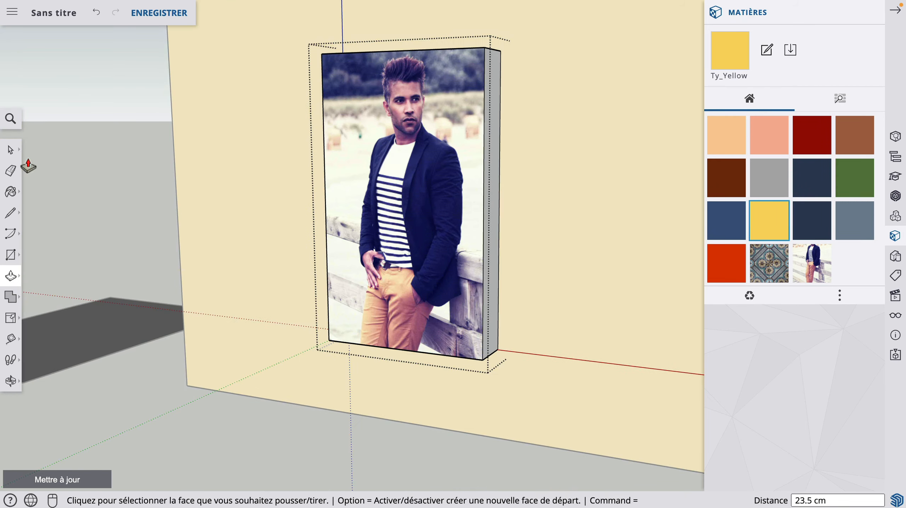
click(10, 150)
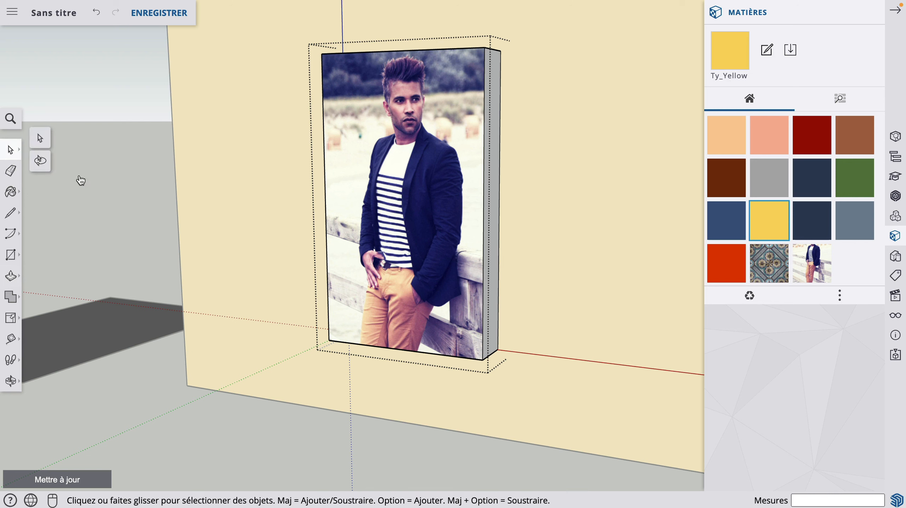
Try to stretch the photo panel's group downward along the blue axis by a factor of about 1.18.
click(485, 252)
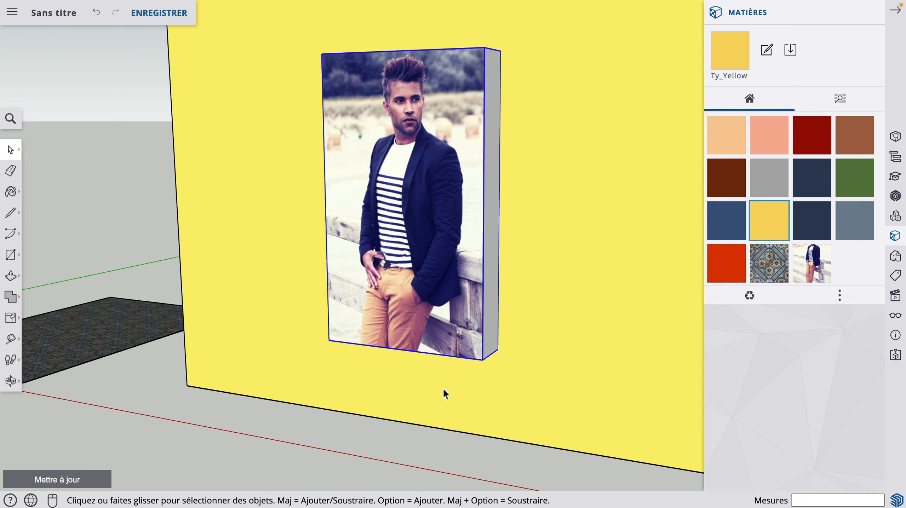
key(s)
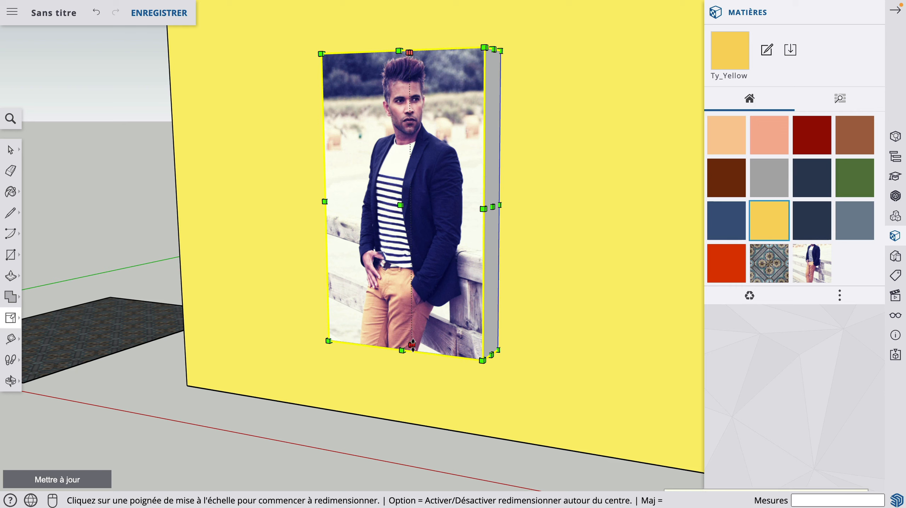
click(413, 344)
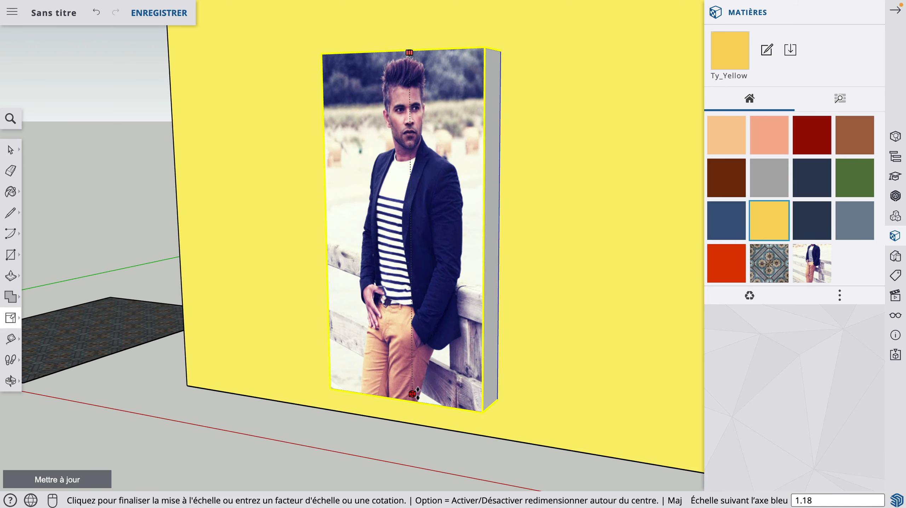
click(421, 393)
key(space)
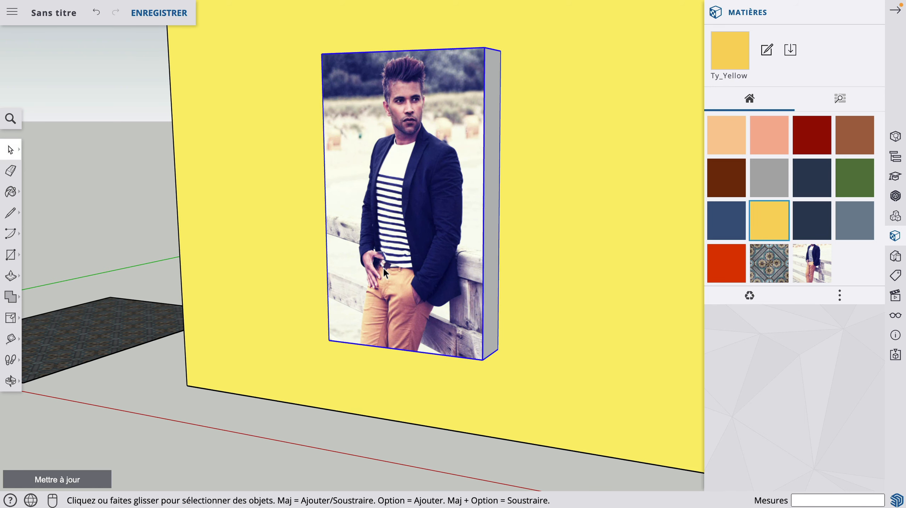
Open the panel's group and push its right side face inward by about 15.1 cm to narrow the panel.
double_click(421, 299)
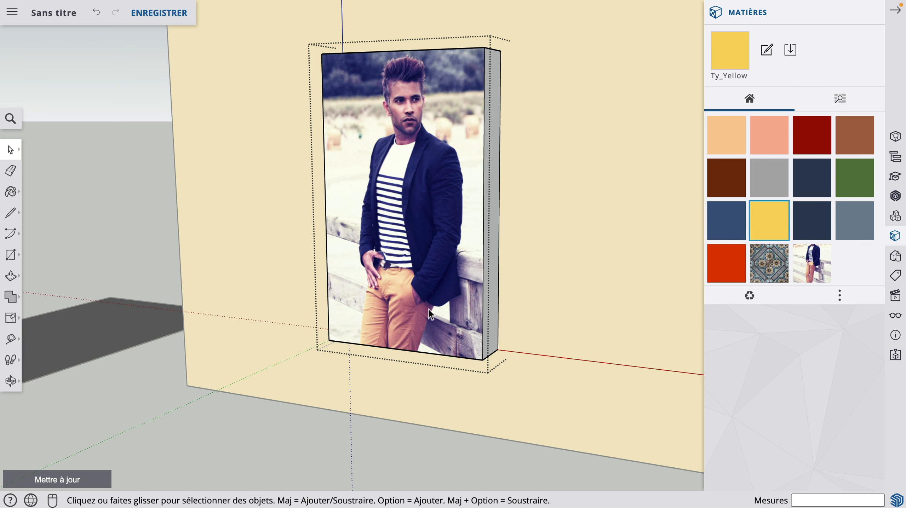
scroll(429, 308, down, 5)
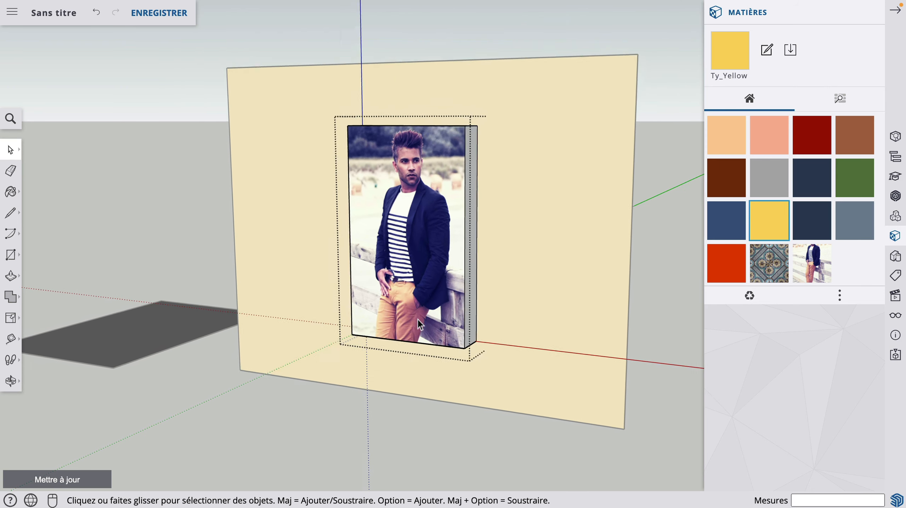
key(p)
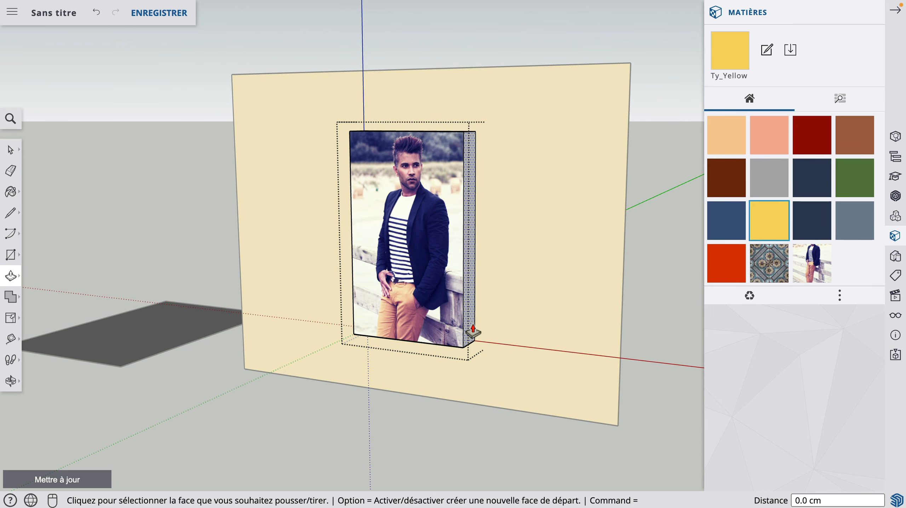
click(470, 330)
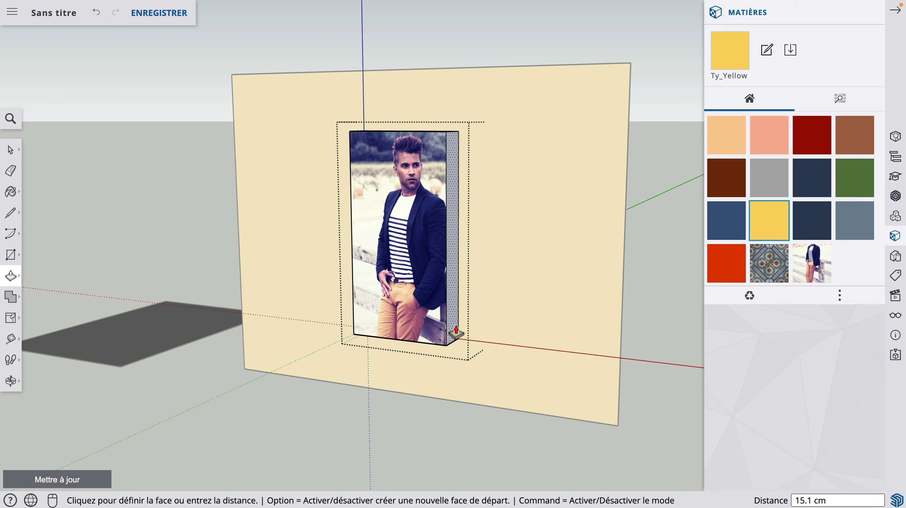
click(450, 329)
Pull the panel's bottom face downward by about 21.6 cm to lengthen it.
key(o)
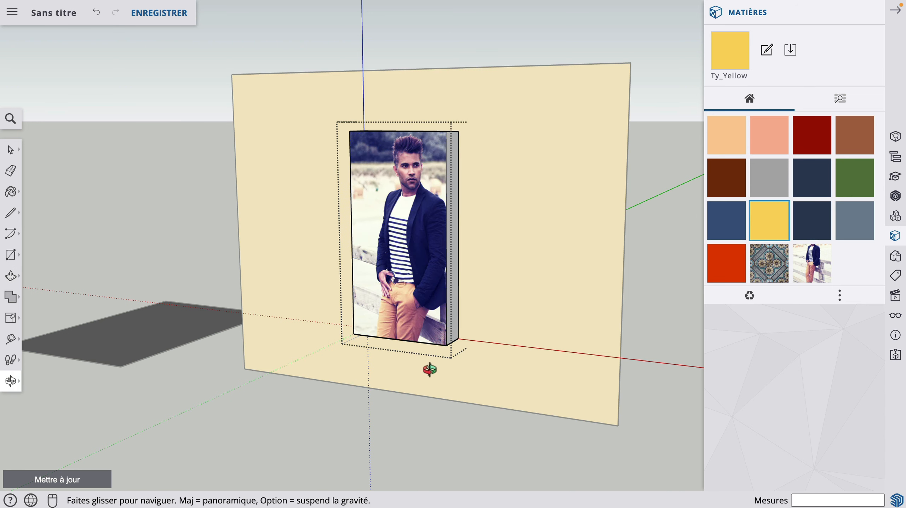
drag(428, 370, 388, 201)
key(p)
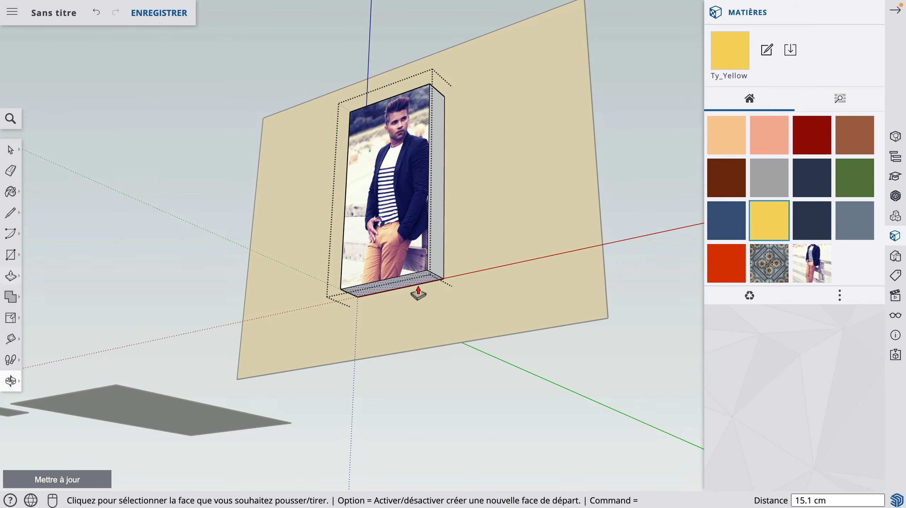
click(409, 289)
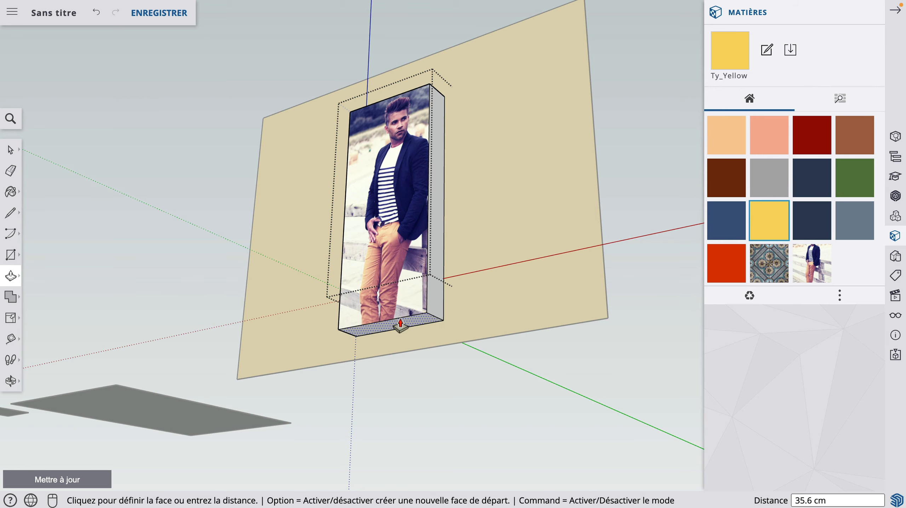
click(402, 313)
middle_drag(400, 313, 350, 358)
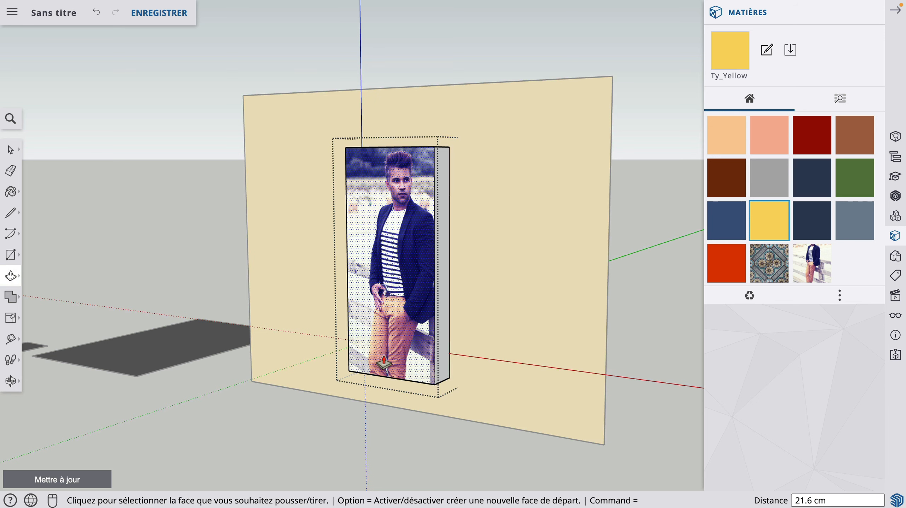
Push the panel's photo face back toward the wall by about 16.9 cm and close the group.
click(402, 357)
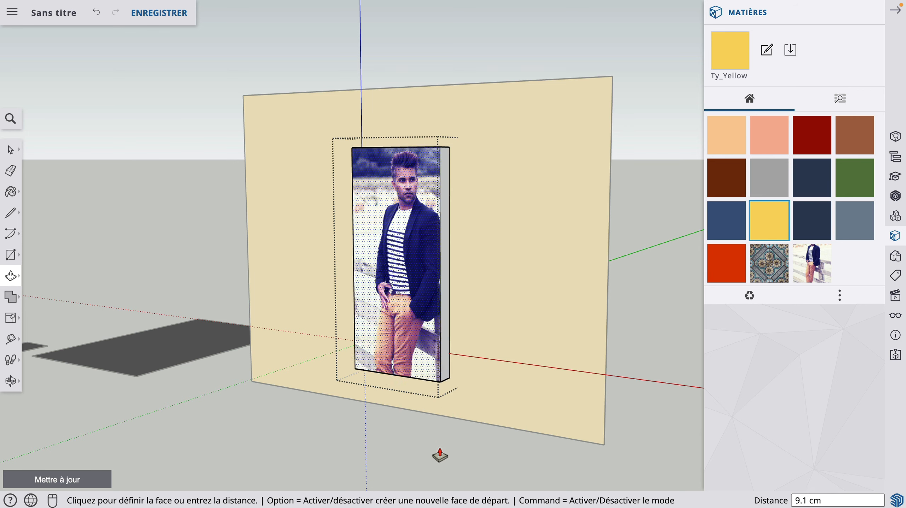
click(473, 478)
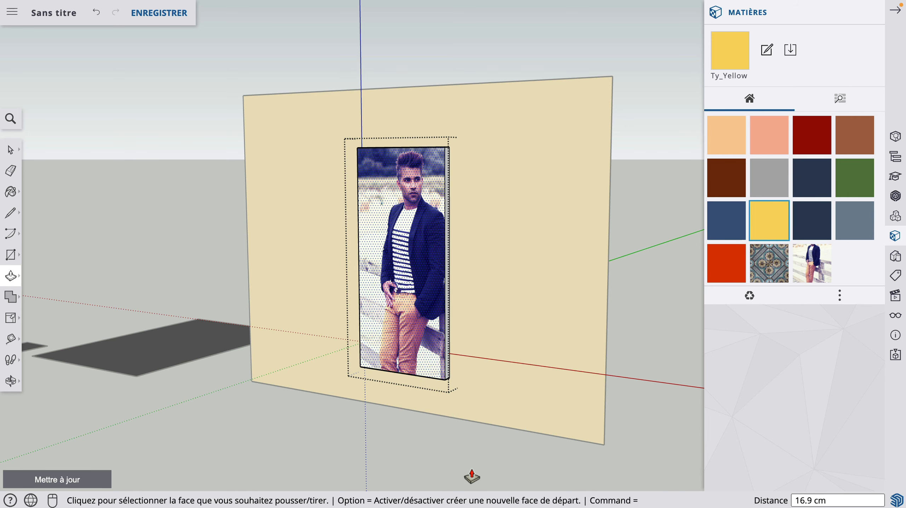
click(12, 152)
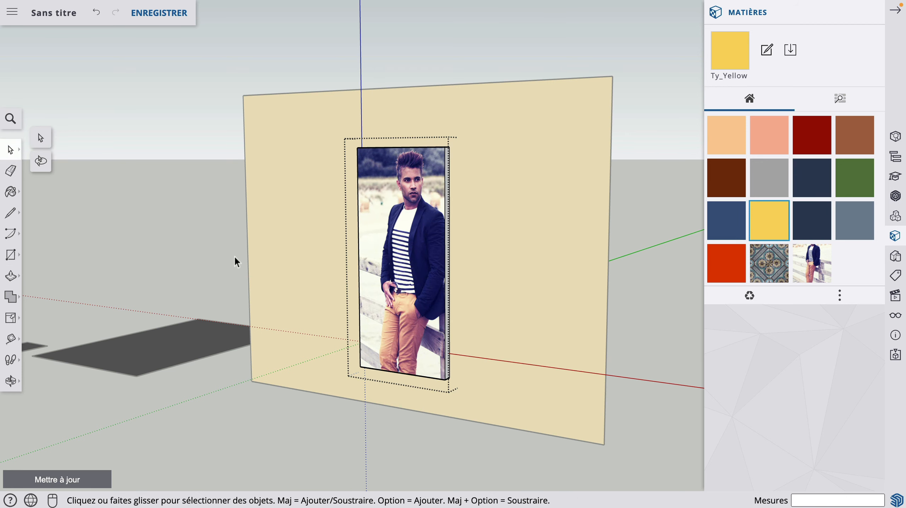
click(191, 246)
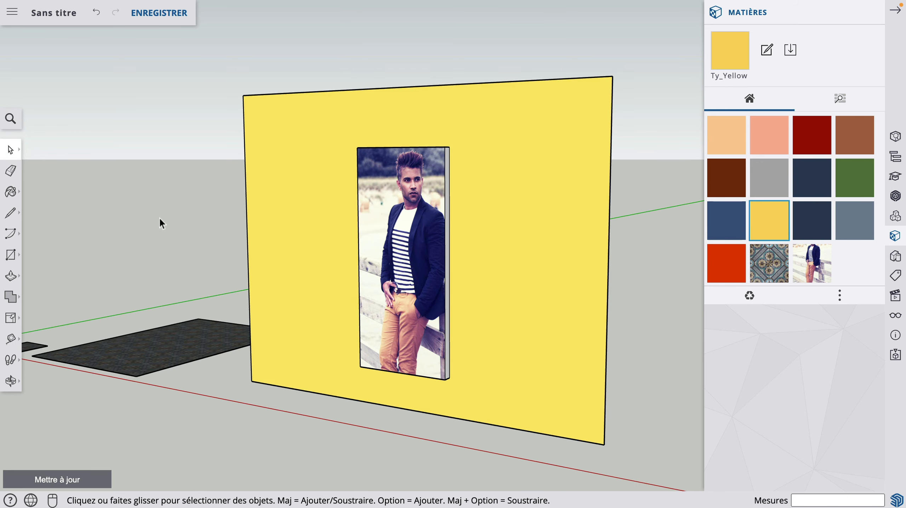
Examine the resized photo panel on the yellow wall from several angles and distances.
key(o)
drag(381, 255, 377, 334)
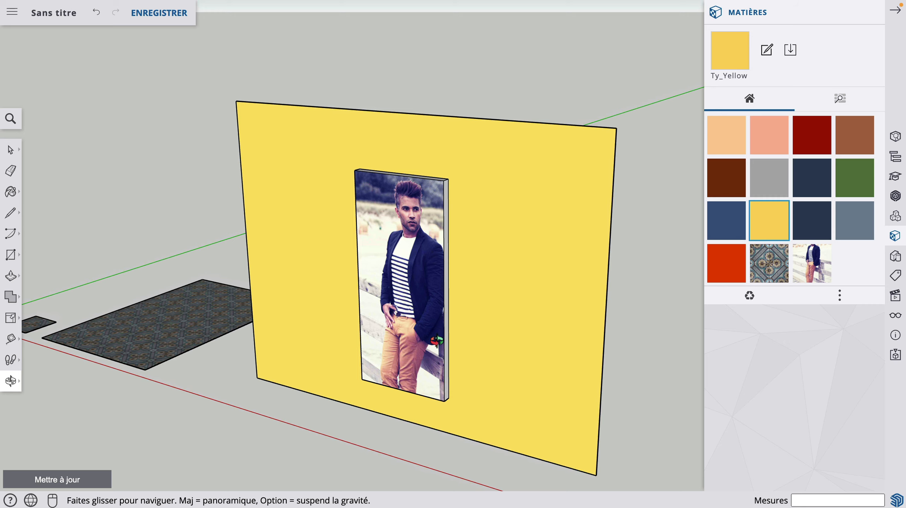
scroll(437, 340, up, 5)
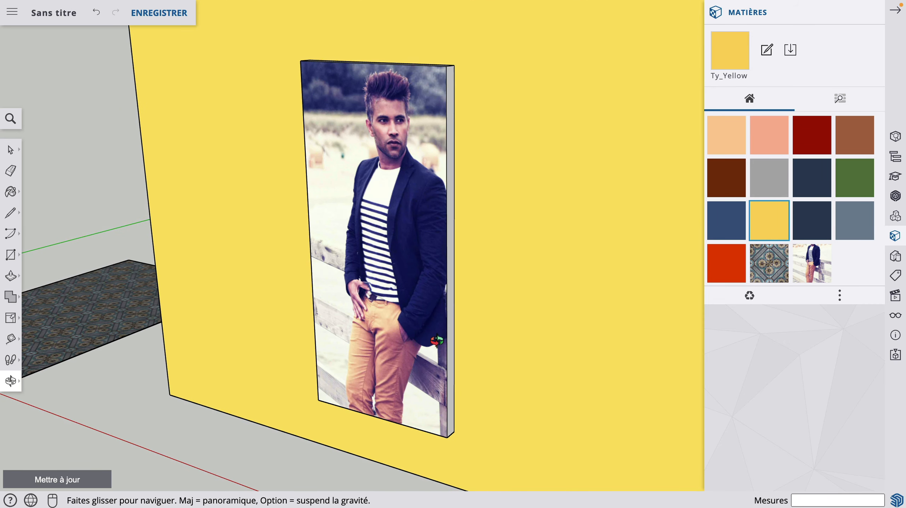
scroll(437, 340, down, 4)
click(11, 149)
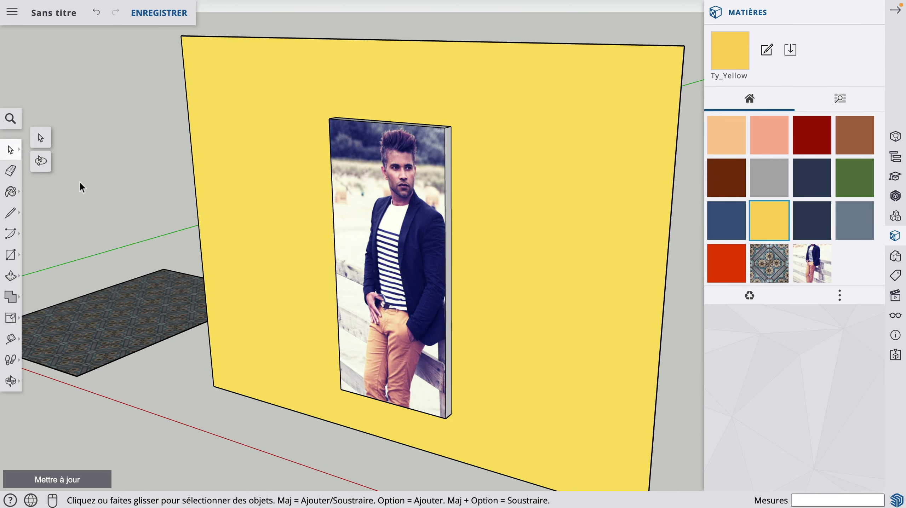
key(o)
drag(312, 259, 366, 270)
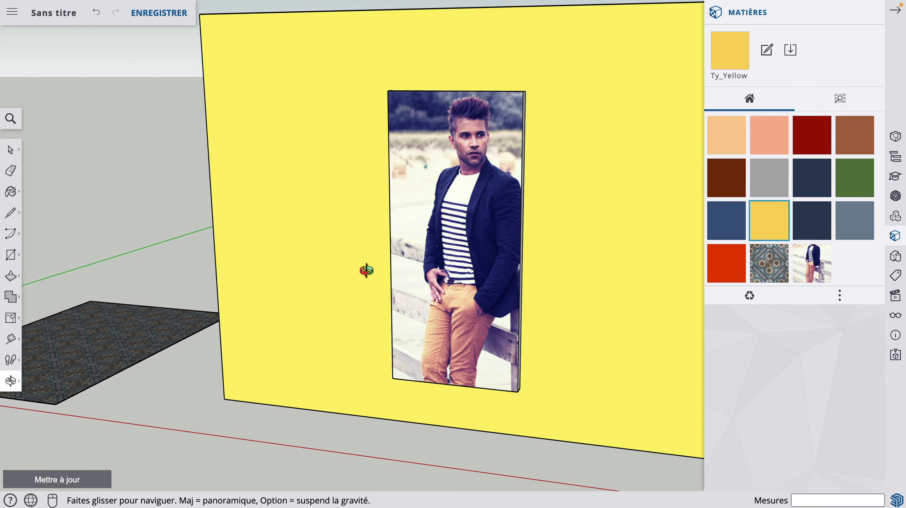
scroll(201, 253, down, 5)
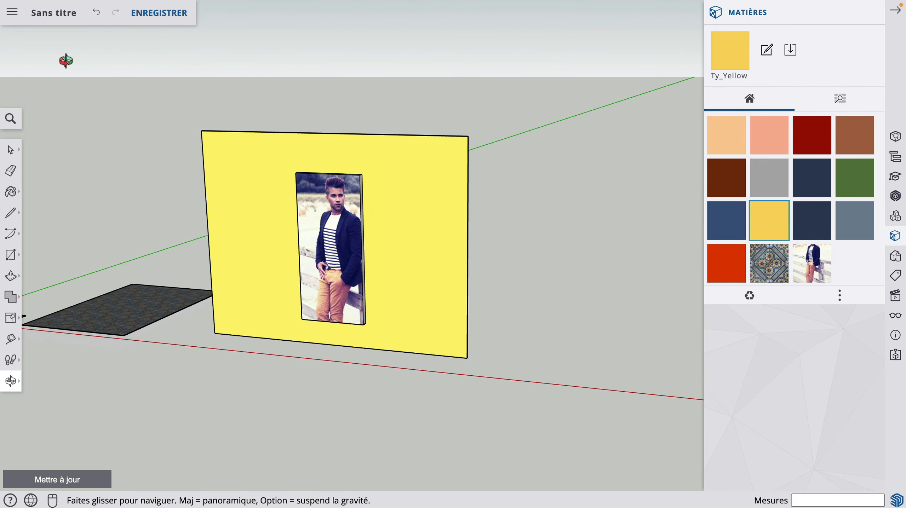